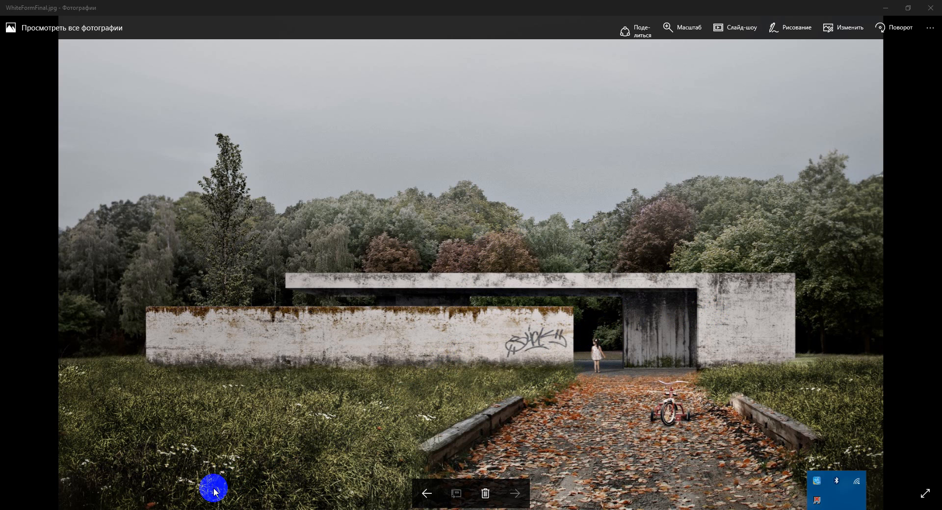
# Bring the 3ds Max render window forward from the taskbar.
pyautogui.click(158, 500)
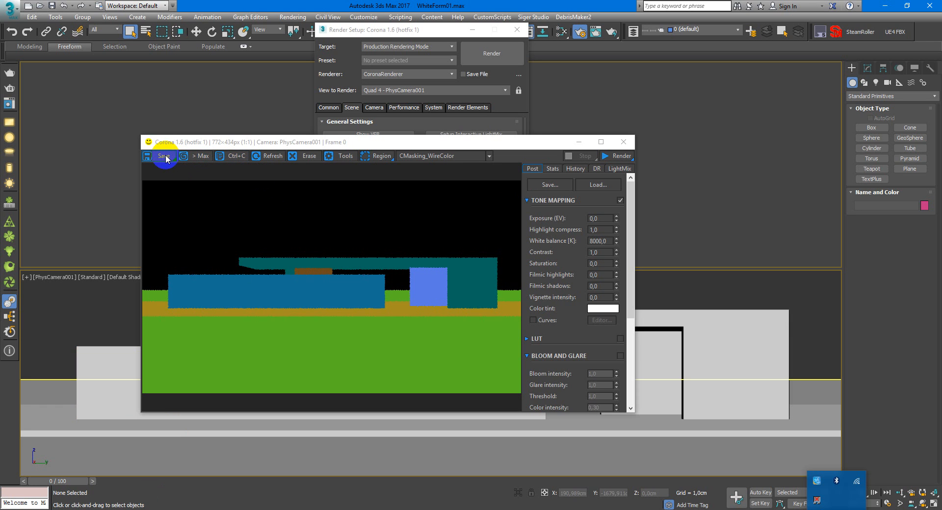
# Switch the frame buffer to the BEAUTY element, abandon the Save All dialog, and switch to the Trees folder.
pyautogui.click(440, 156)
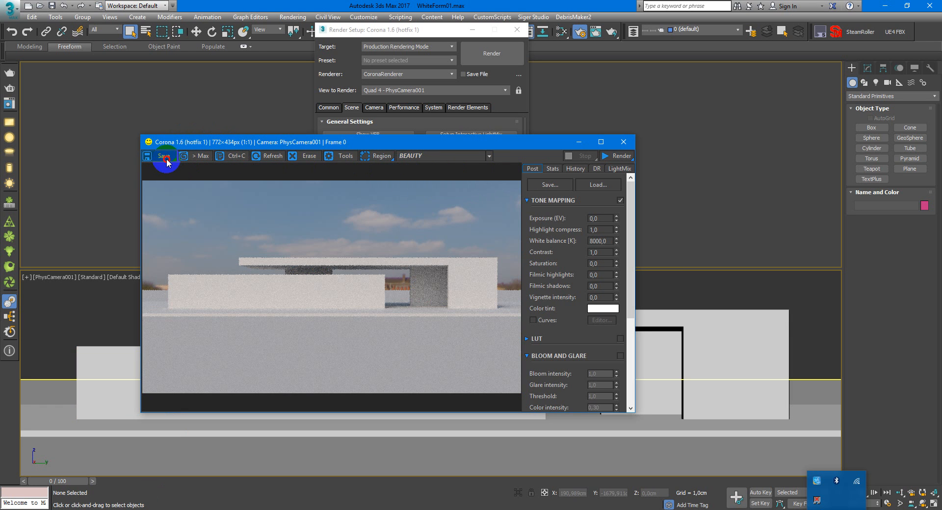
pyautogui.click(164, 156)
pyautogui.click(159, 168)
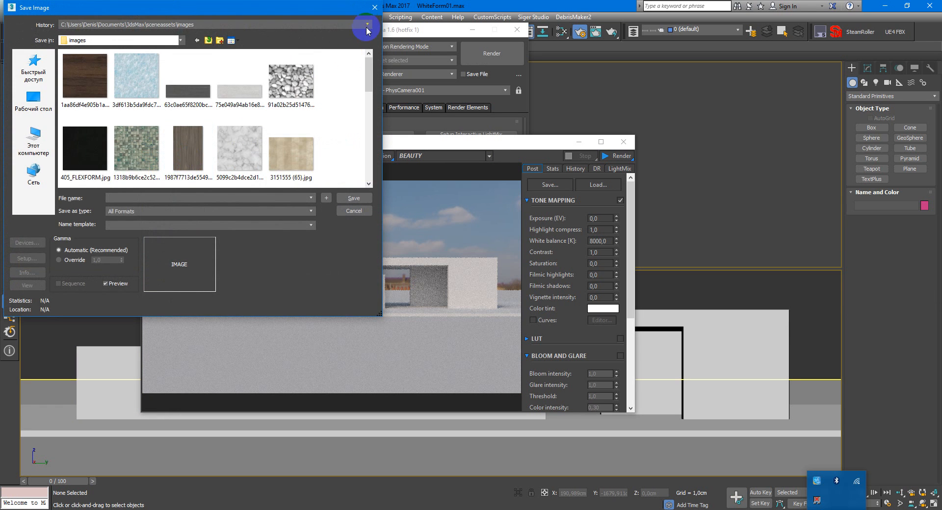
pyautogui.click(374, 8)
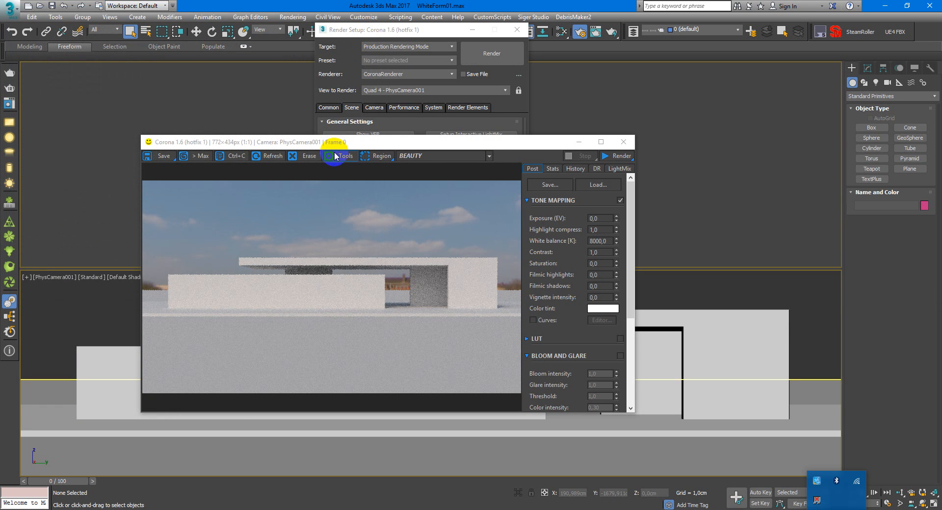
pyautogui.hotkey('alt', 'Tab')
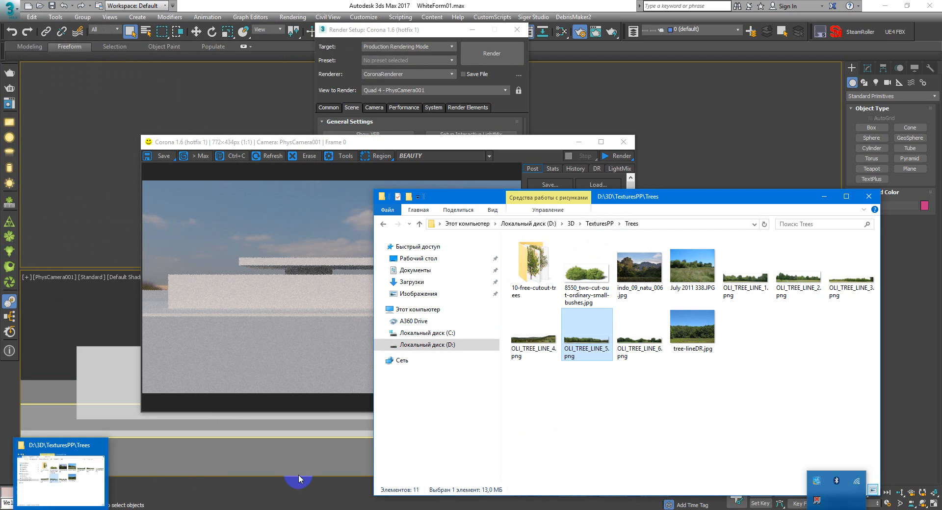
# Switch to the Render02 folder and select WhiteForm.png among the render passes.
pyautogui.click(609, 421)
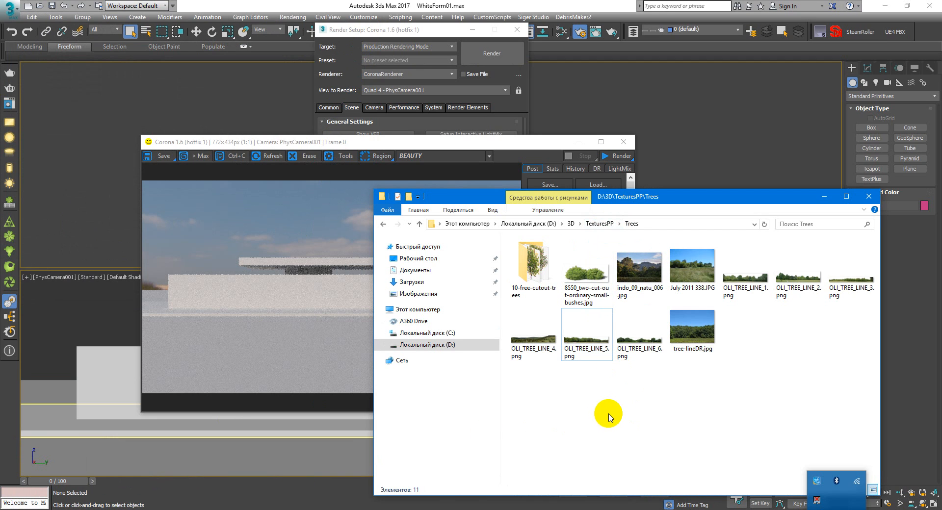
pyautogui.hotkey('alt', 'Tab')
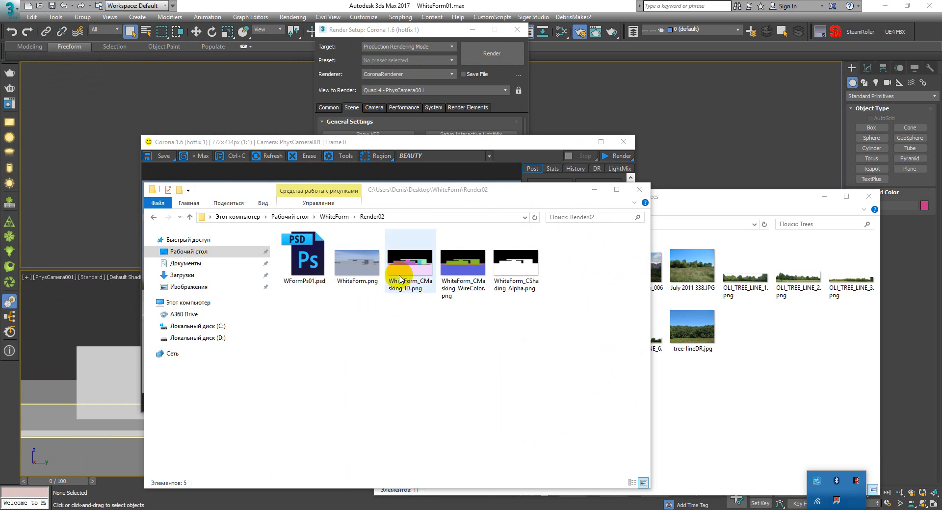
pyautogui.moveTo(561, 302); pyautogui.dragTo(368, 236)
pyautogui.click(356, 256)
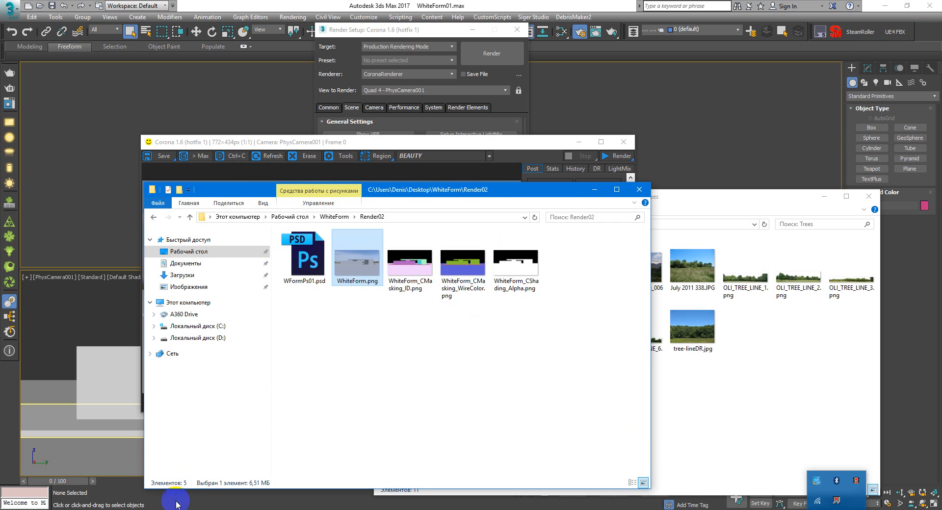
# Use Load Files into Stack to bring the four WhiteForm PNGs in as layers of one document.
pyautogui.click(176, 505)
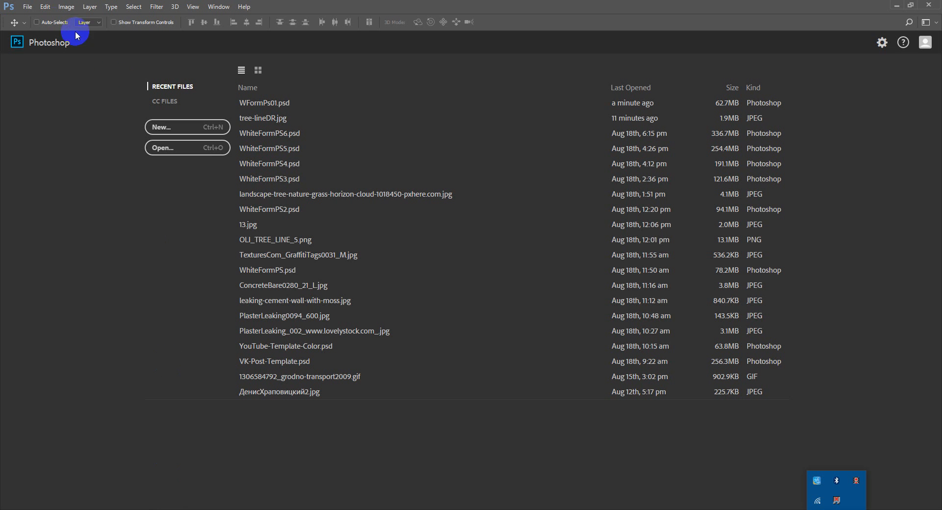
pyautogui.click(28, 6)
pyautogui.moveTo(44, 231)
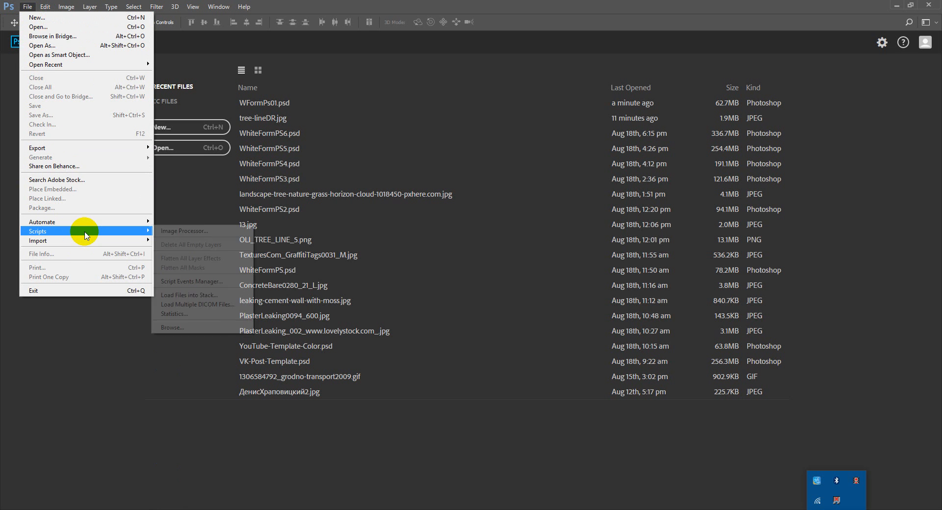
pyautogui.click(194, 297)
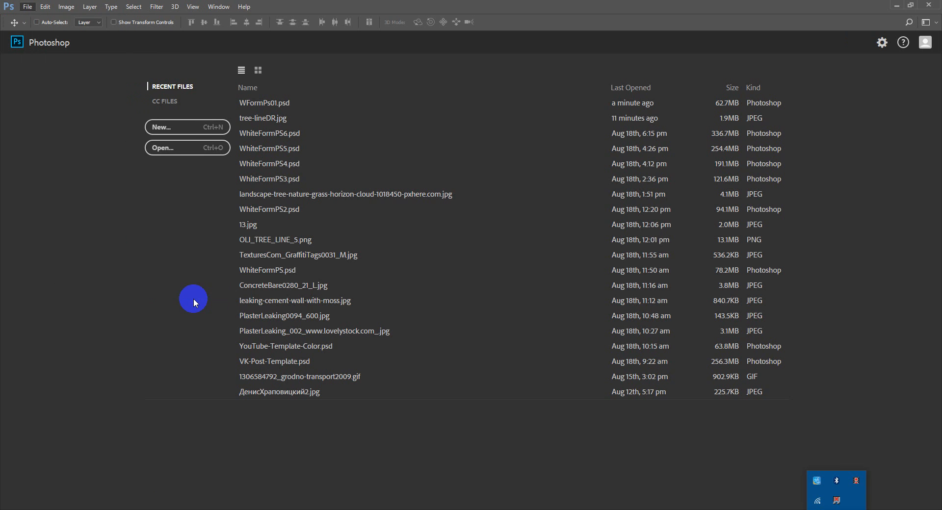
pyautogui.click(519, 228)
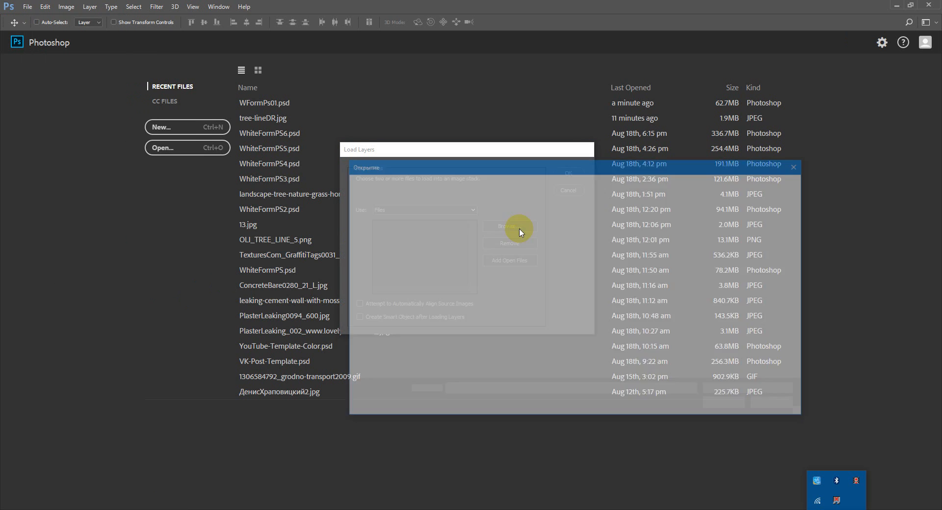
pyautogui.moveTo(720, 335); pyautogui.dragTo(500, 240)
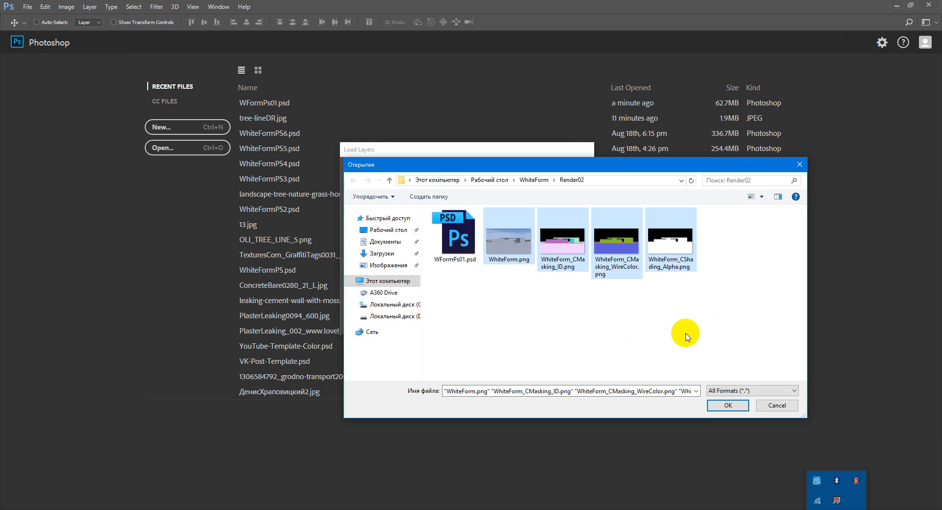
pyautogui.click(727, 405)
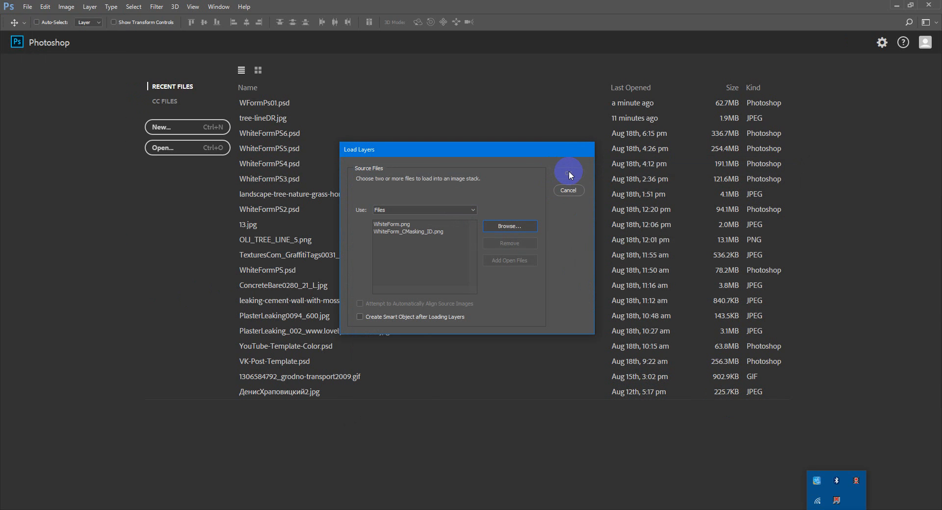
pyautogui.click(569, 173)
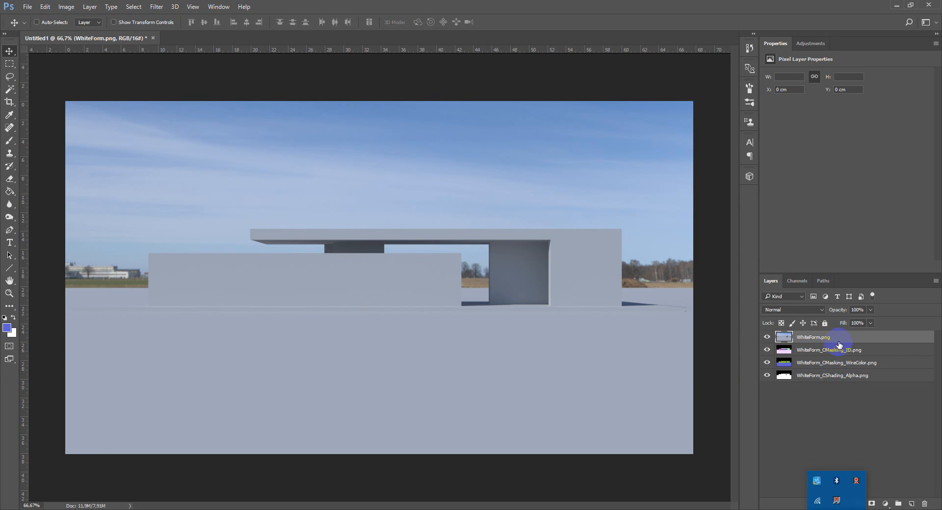
# Move WhiteForm.png to the bottom and group the three mask layers with Ctrl+G.
pyautogui.moveTo(816, 337); pyautogui.dragTo(831, 397)
pyautogui.click(829, 336)
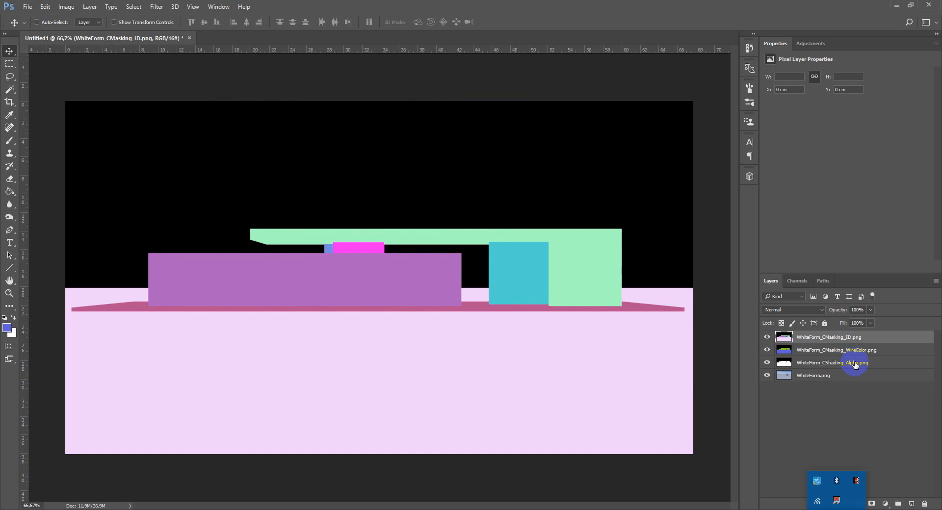
pyautogui.keyDown('shift'); pyautogui.click(855, 362); pyautogui.keyUp('shift')
pyautogui.hotkey('ctrl', 'g')
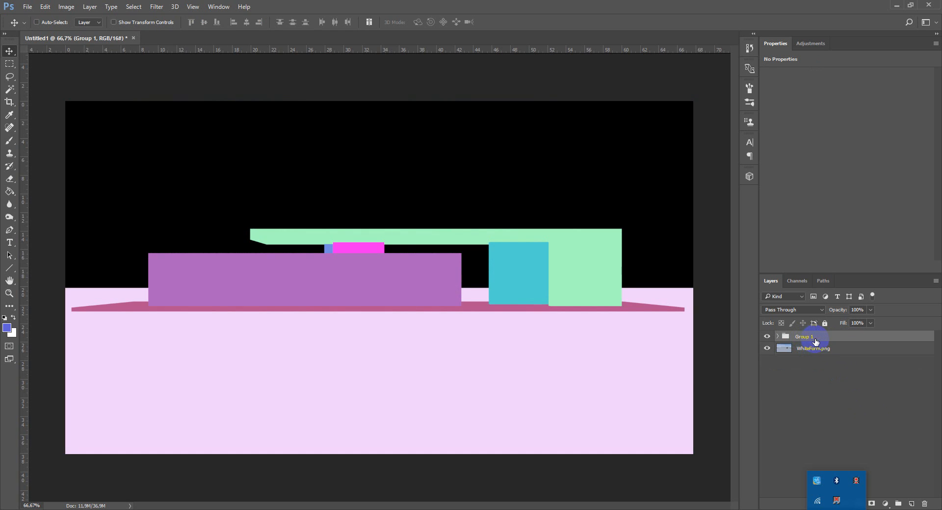
# Label the group red, rename it Mask, and hide it.
pyautogui.rightClick(814, 340)
pyautogui.click(846, 443)
pyautogui.write('Mask')
pyautogui.press('Return')
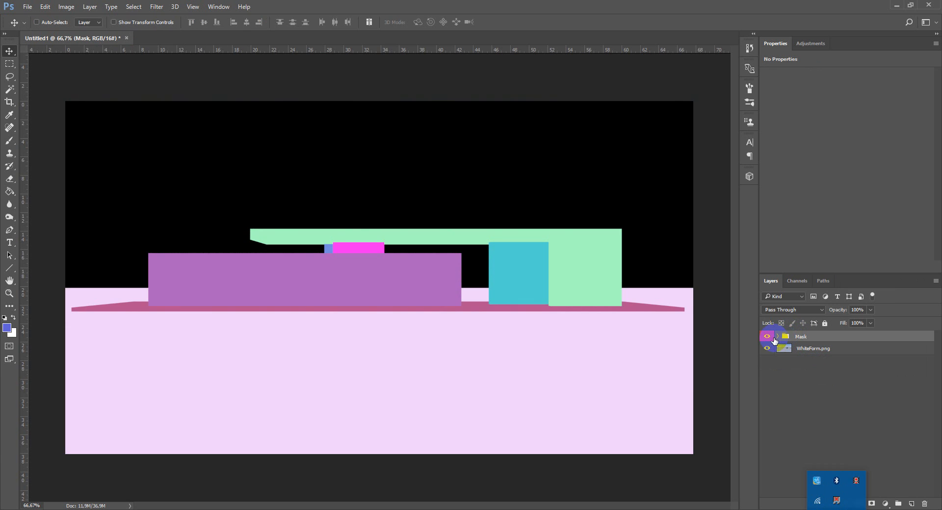
pyautogui.click(767, 337)
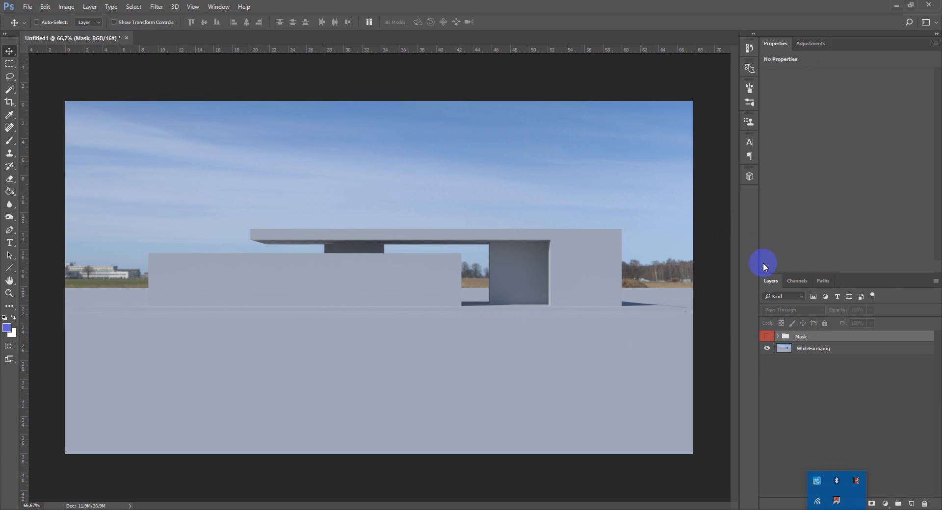
# Expand the Mask group and show only the black-and-white CShading_Alpha layer.
pyautogui.click(779, 338)
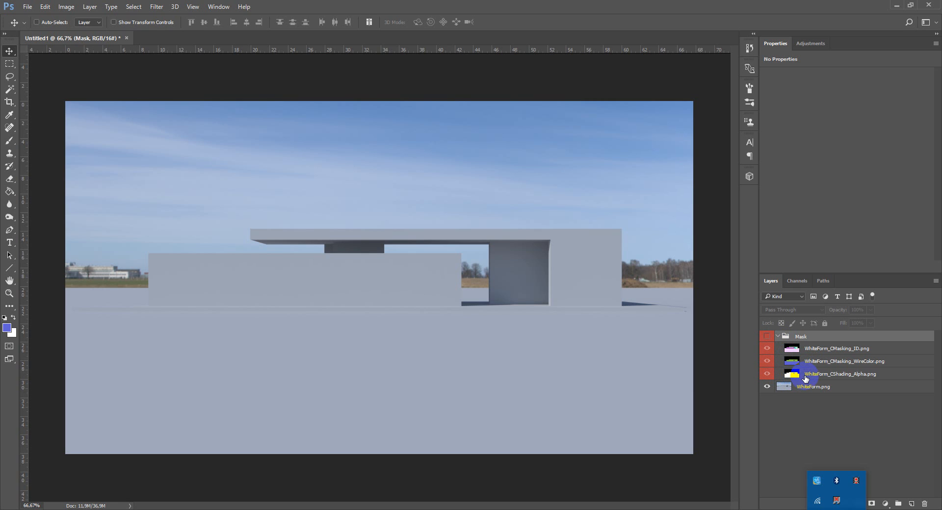
pyautogui.click(824, 376)
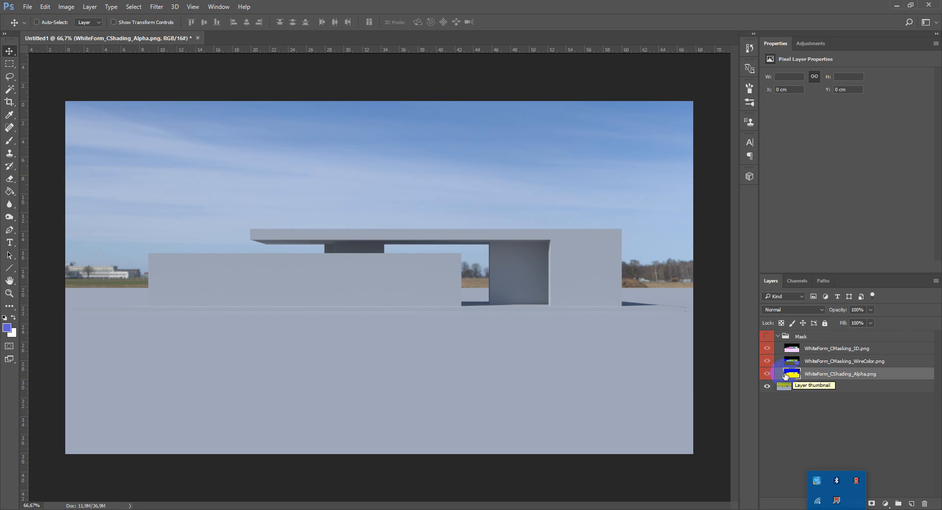
pyautogui.click(767, 374)
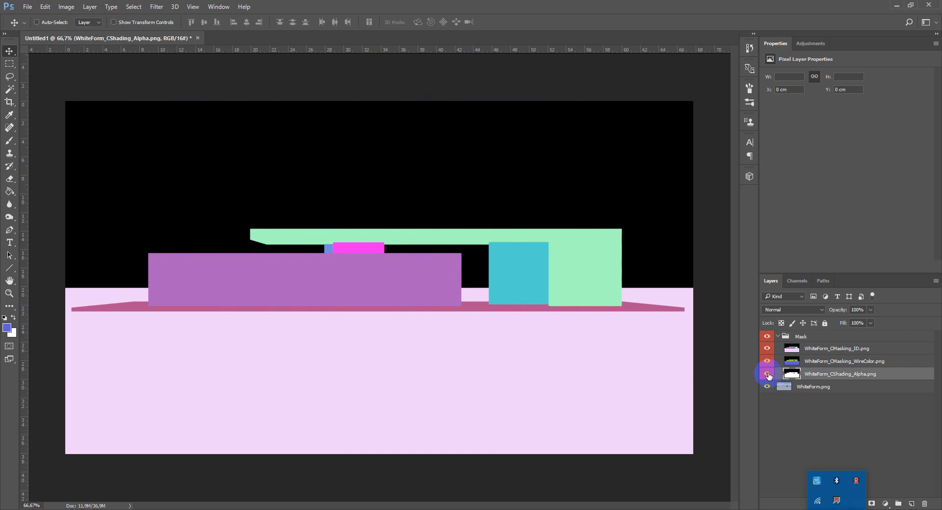
pyautogui.click(767, 348)
pyautogui.click(767, 361)
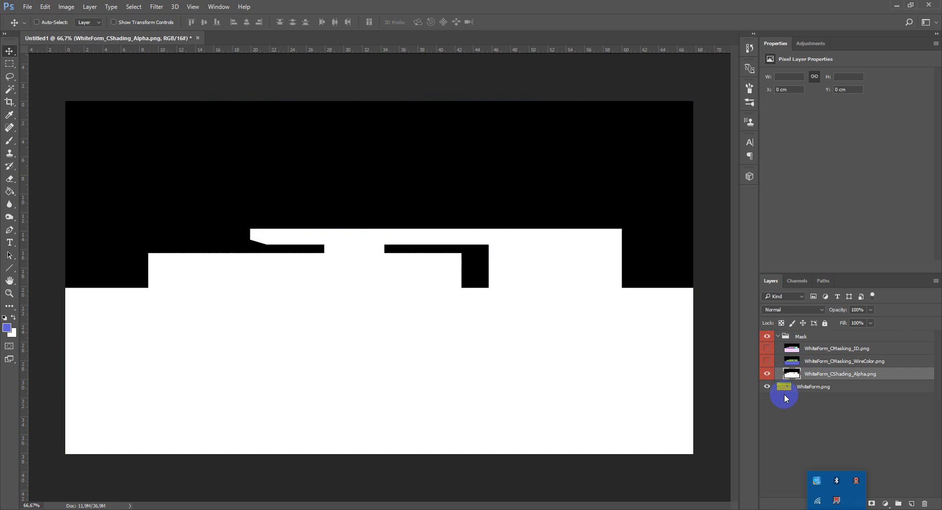
# Magic Wand the white alpha area, hide Mask, and add it as a layer mask on WhiteForm.png.
pyautogui.click(10, 90)
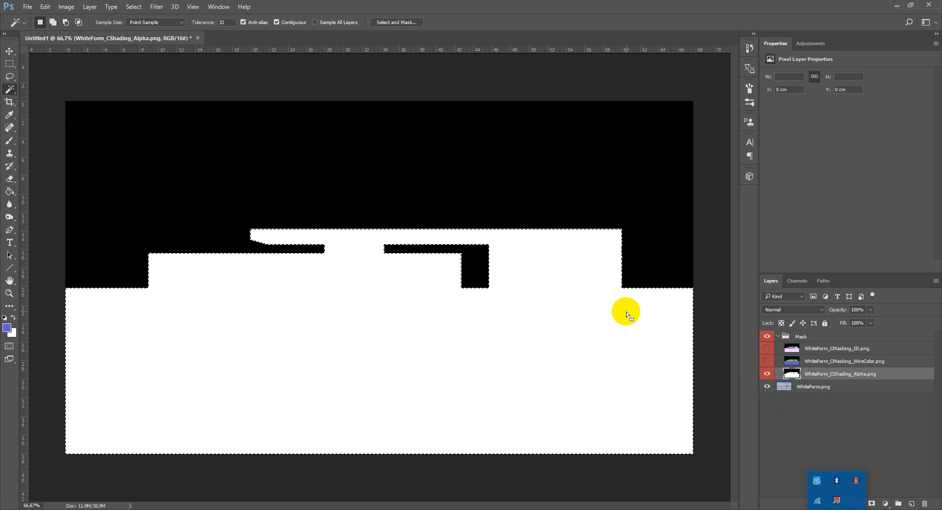
pyautogui.click(813, 386)
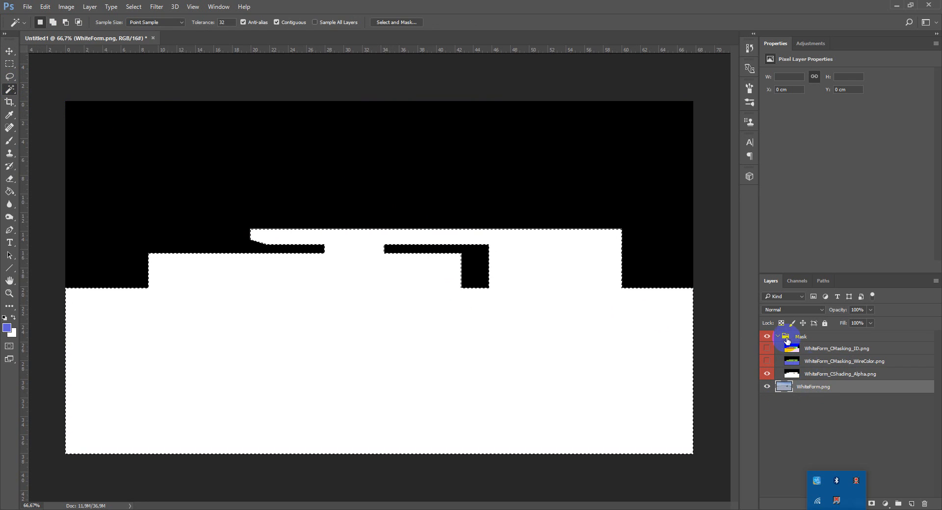
pyautogui.click(767, 336)
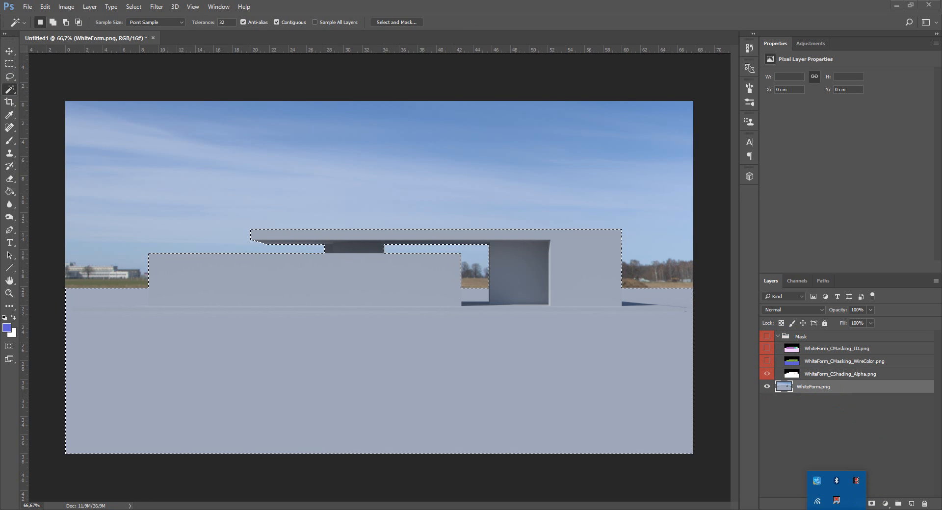
pyautogui.click(859, 504)
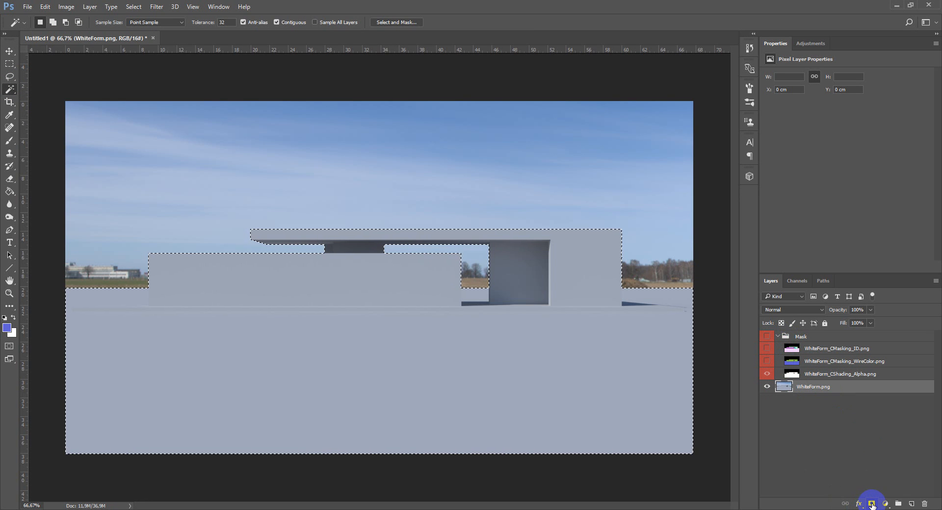
pyautogui.click(872, 504)
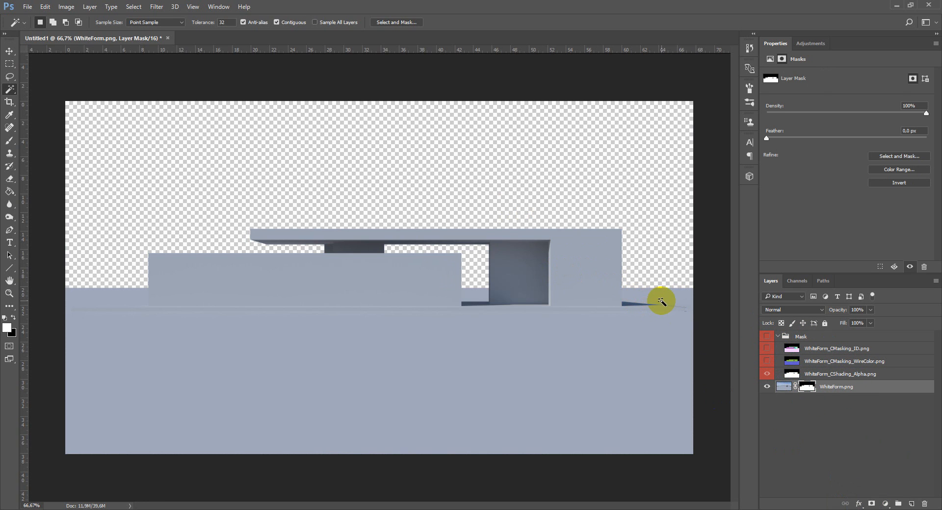
pyautogui.scroll(2, 684, 306)
pyautogui.scroll(2, 696, 298)
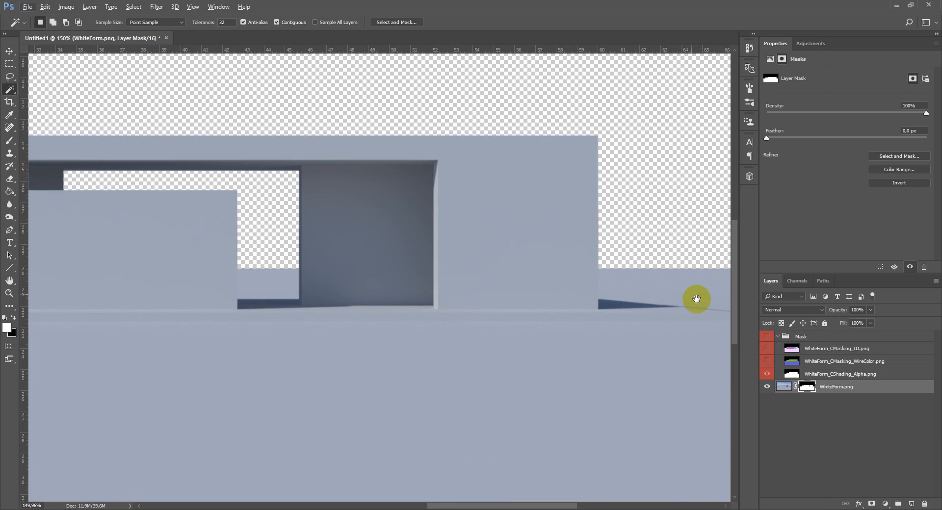
# Show the WireColor layer and make it the active layer for colour sampling.
pyautogui.moveTo(696, 298); pyautogui.dragTo(531, 282)
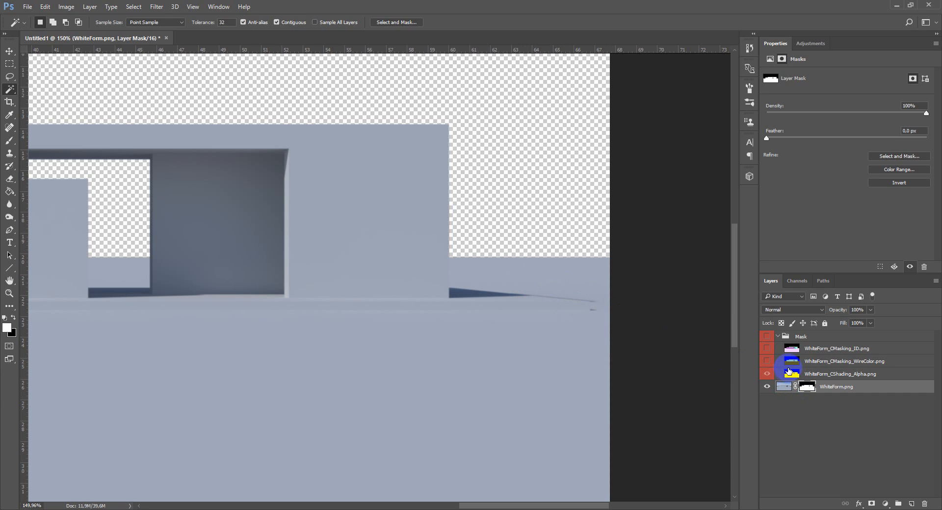
pyautogui.click(767, 361)
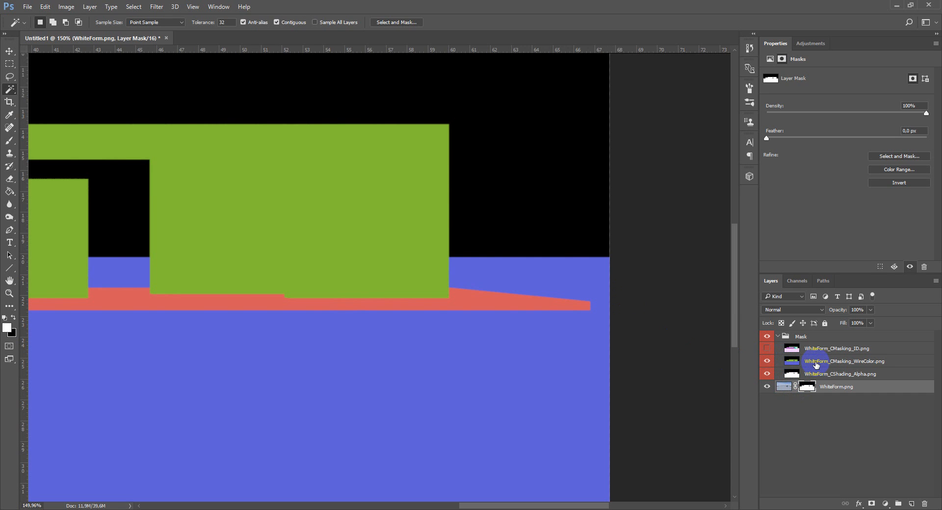
pyautogui.click(133, 7)
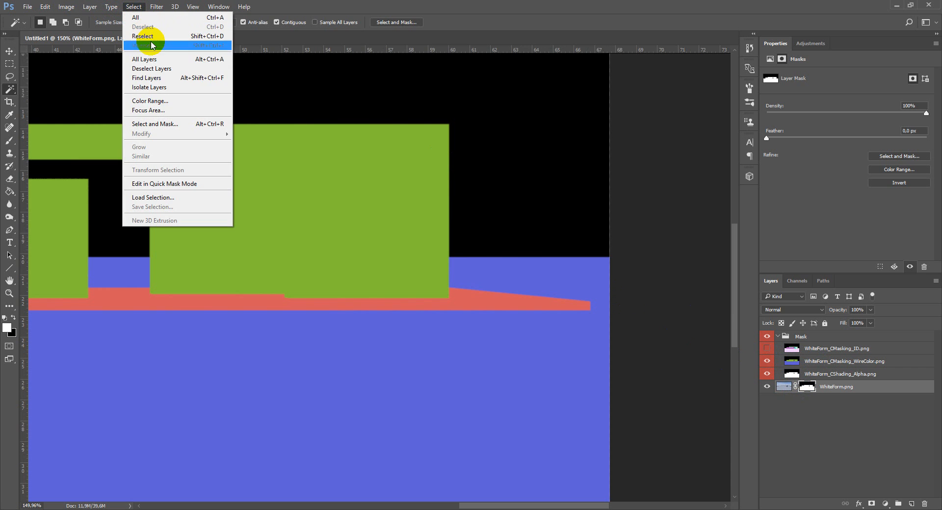
pyautogui.click(170, 103)
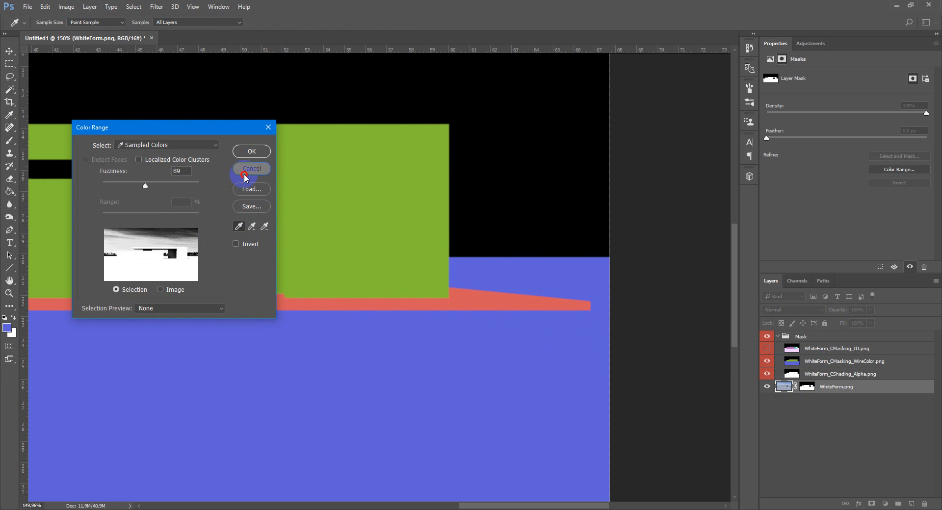
pyautogui.click(251, 168)
pyautogui.click(822, 362)
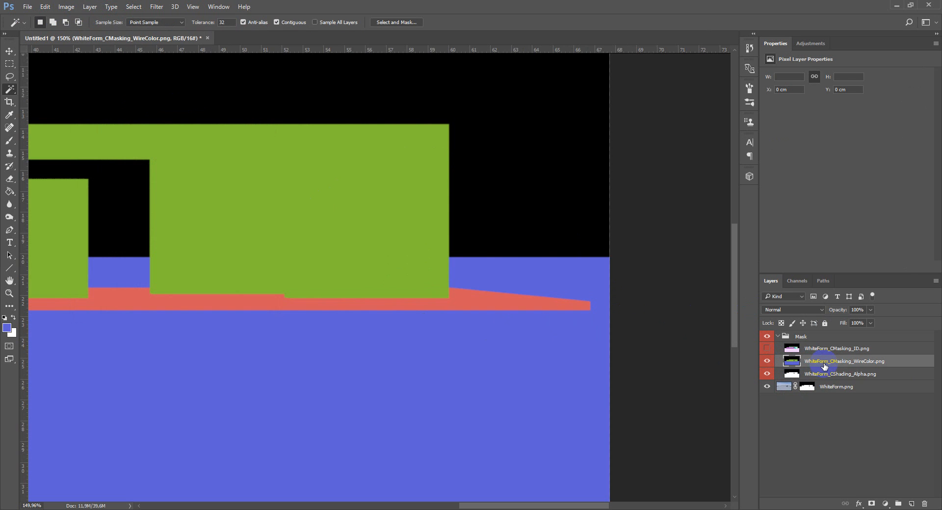
pyautogui.click(784, 365)
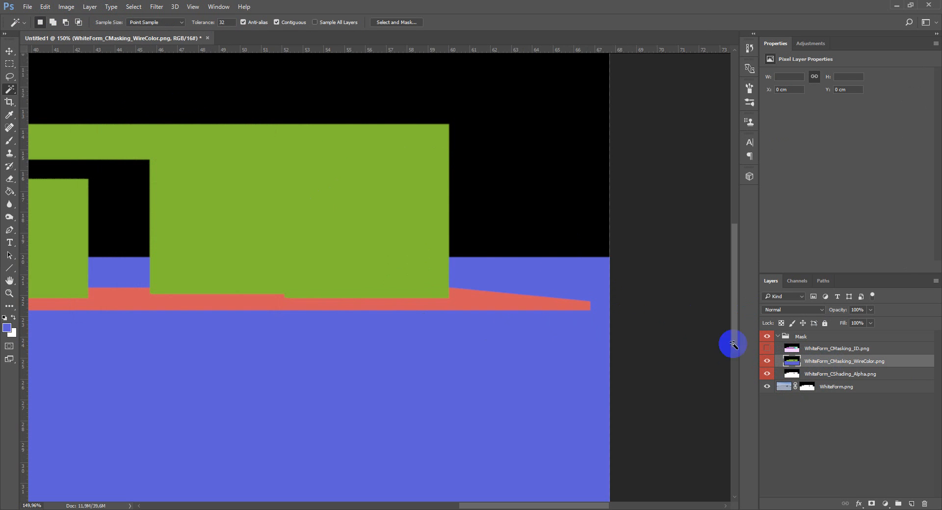
# Use Select > Color Range to pick out the blue ground area.
pyautogui.click(160, 10)
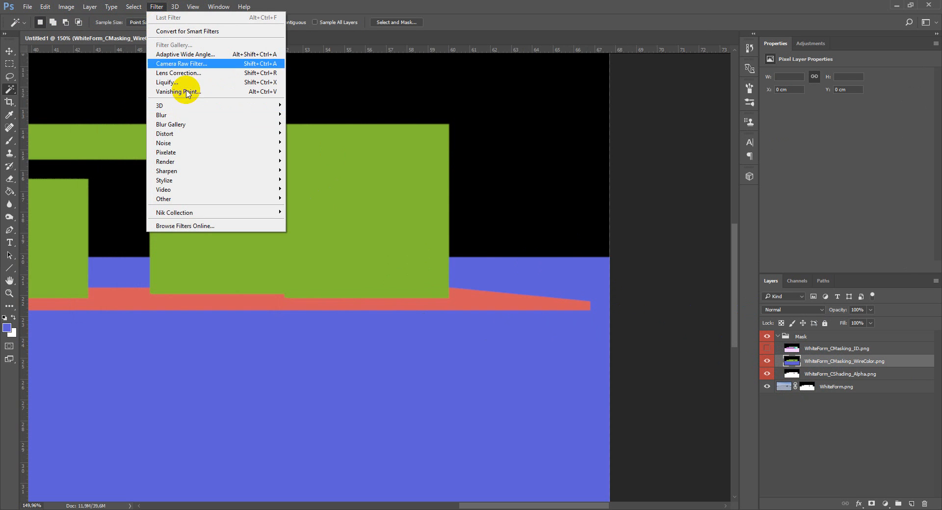
pyautogui.click(134, 6)
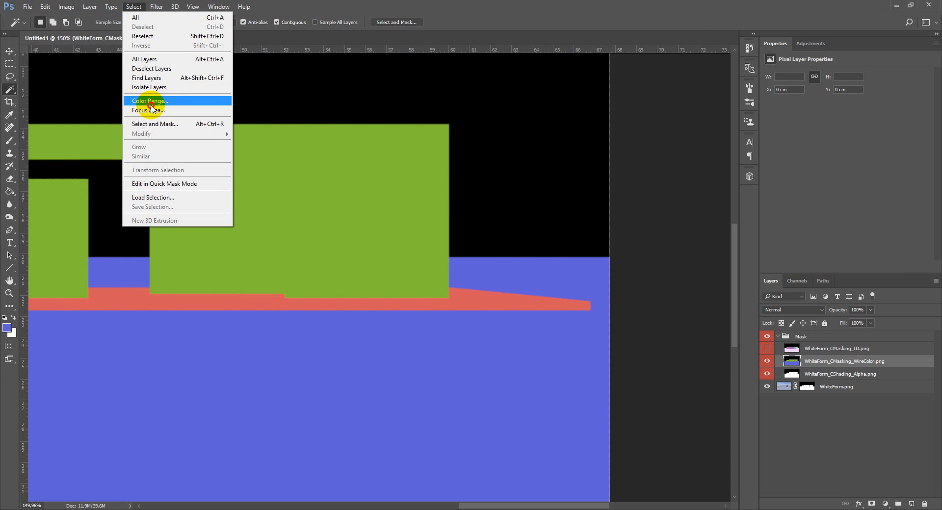
pyautogui.click(149, 100)
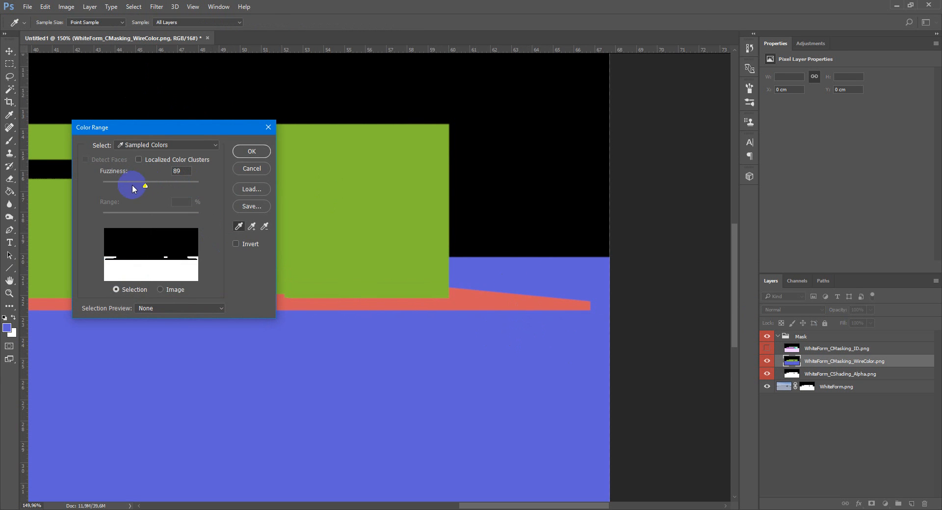
pyautogui.click(252, 151)
pyautogui.scroll(-2, 333, 228)
pyautogui.scroll(-3, 334, 229)
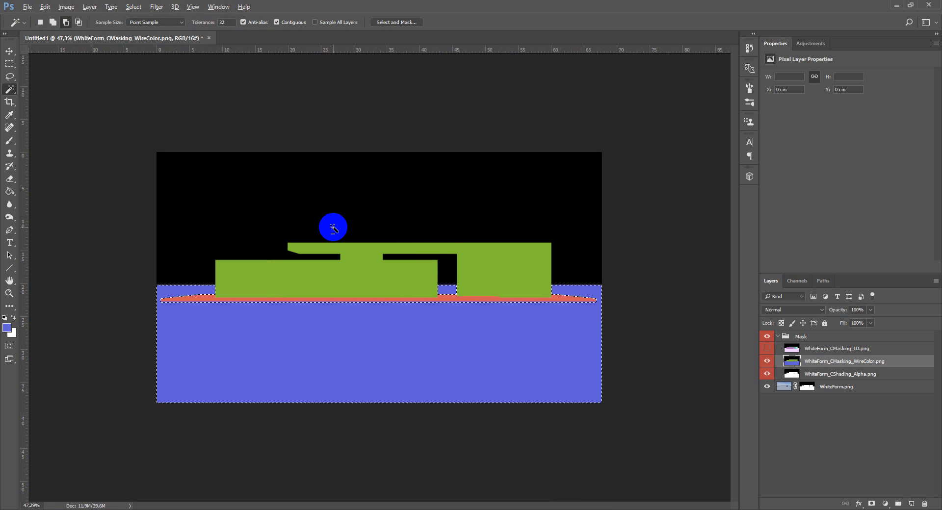
# Add marquee rectangles over the ground band to the selection, then target WhiteForm.png's layer mask.
pyautogui.press('m')
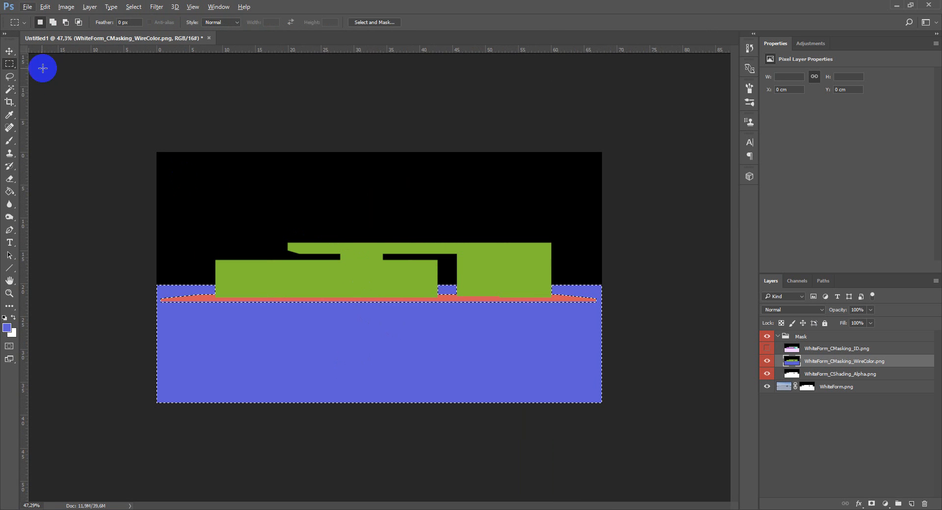
pyautogui.click(10, 65)
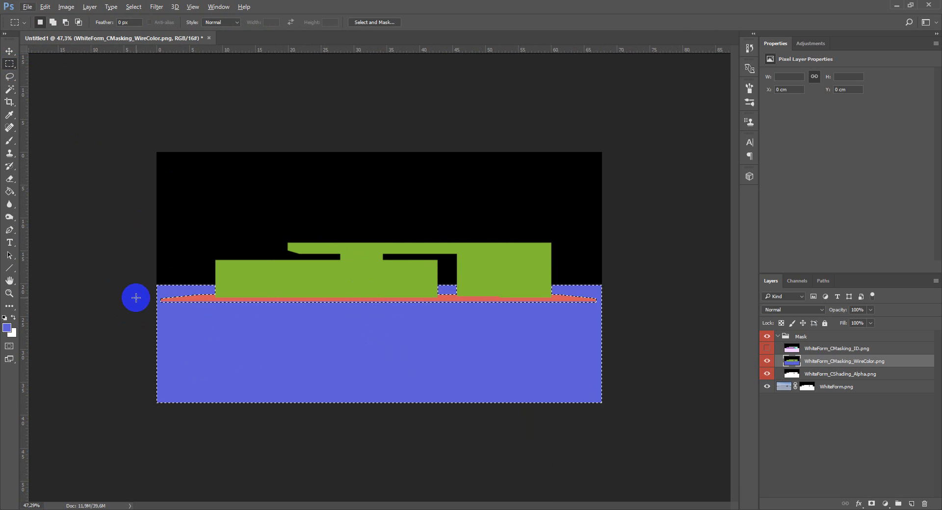
pyautogui.scroll(2, 153, 305)
pyautogui.scroll(2, 50, 313)
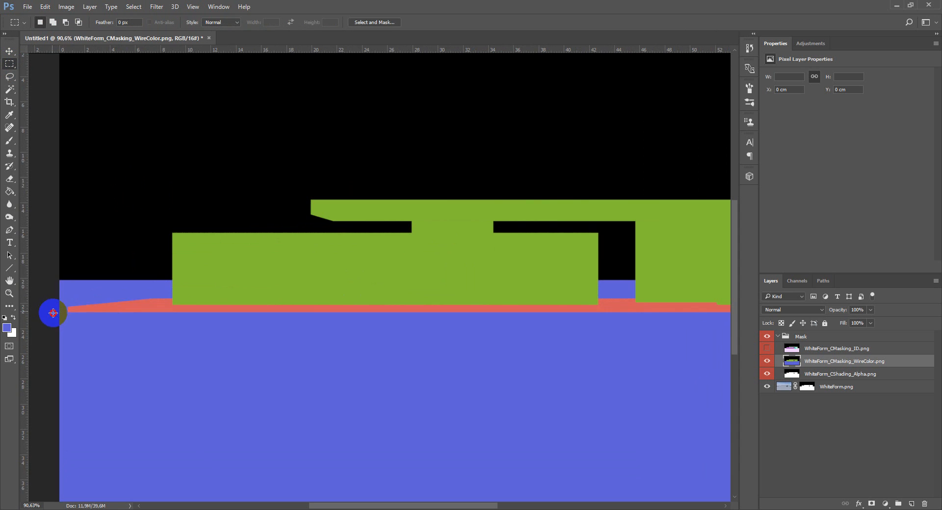
pyautogui.moveTo(53, 313); pyautogui.dragTo(564, 403)
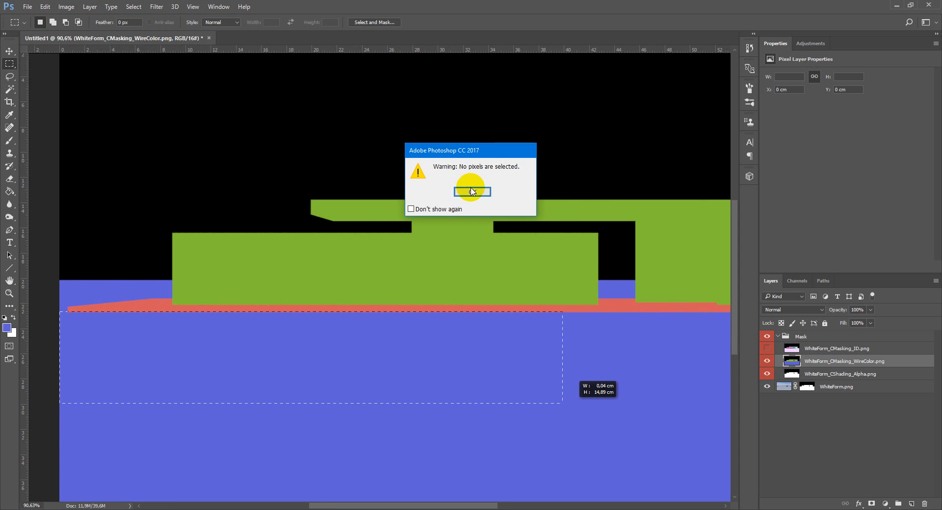
pyautogui.click(472, 194)
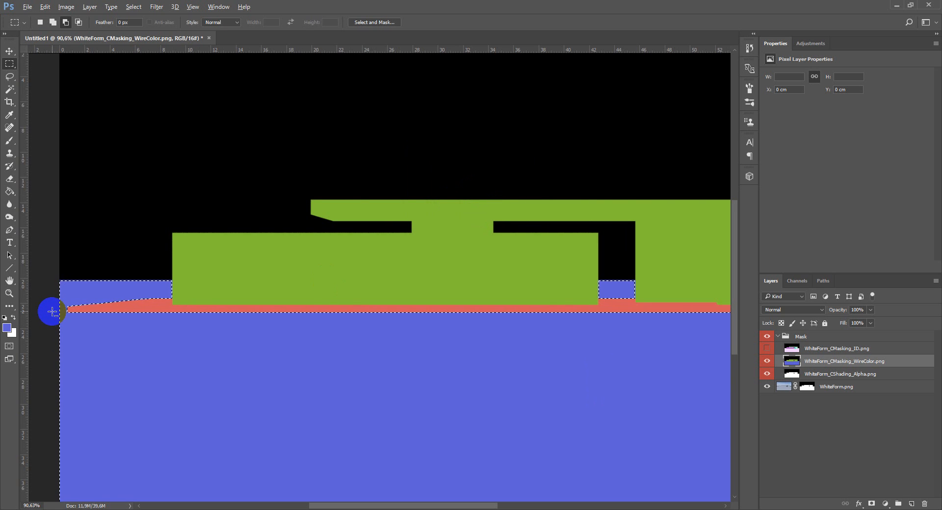
pyautogui.moveTo(53, 311)
pyautogui.mouseDown()
pyautogui.moveTo(678, 444)
pyautogui.moveTo(667, 408)
pyautogui.moveTo(639, 438)
pyautogui.mouseUp()
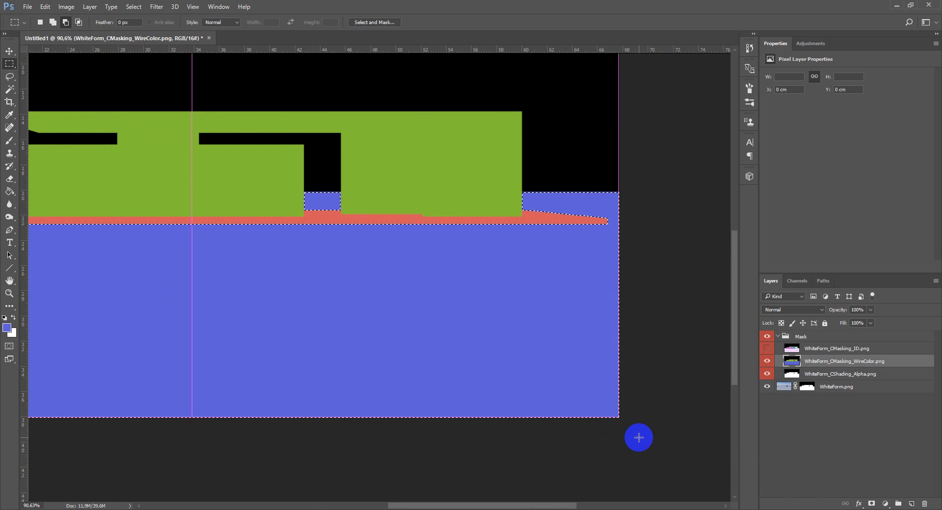
pyautogui.scroll(5, 629, 213)
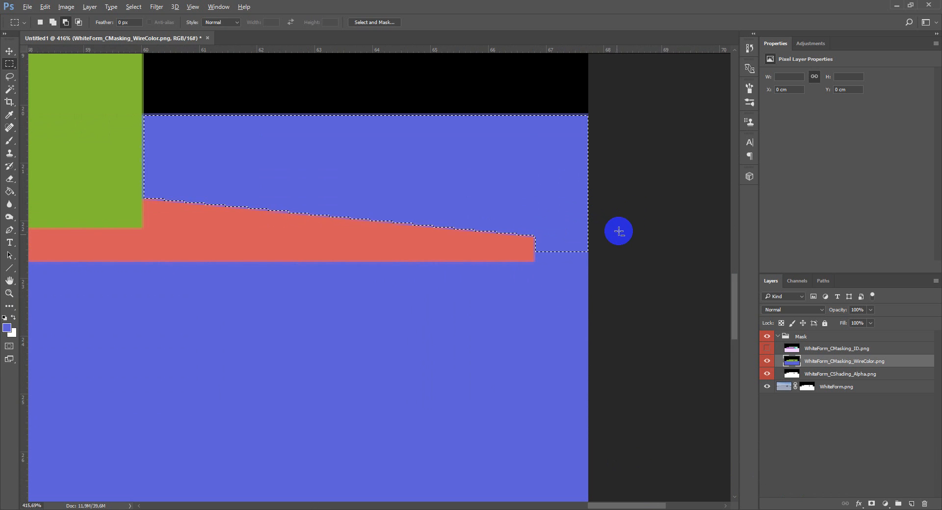
pyautogui.scroll(-2, 544, 285)
pyautogui.scroll(-4, 544, 285)
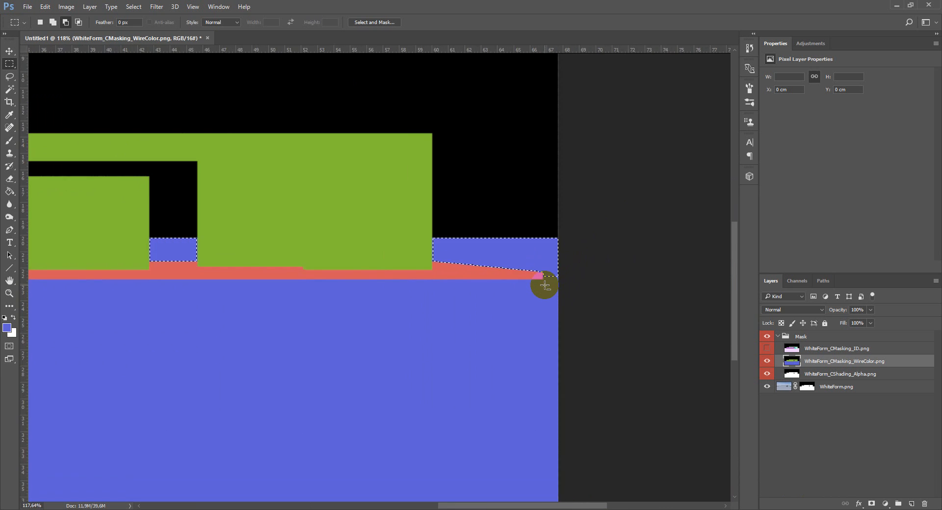
pyautogui.scroll(-2, 545, 285)
pyautogui.scroll(-2, 545, 285)
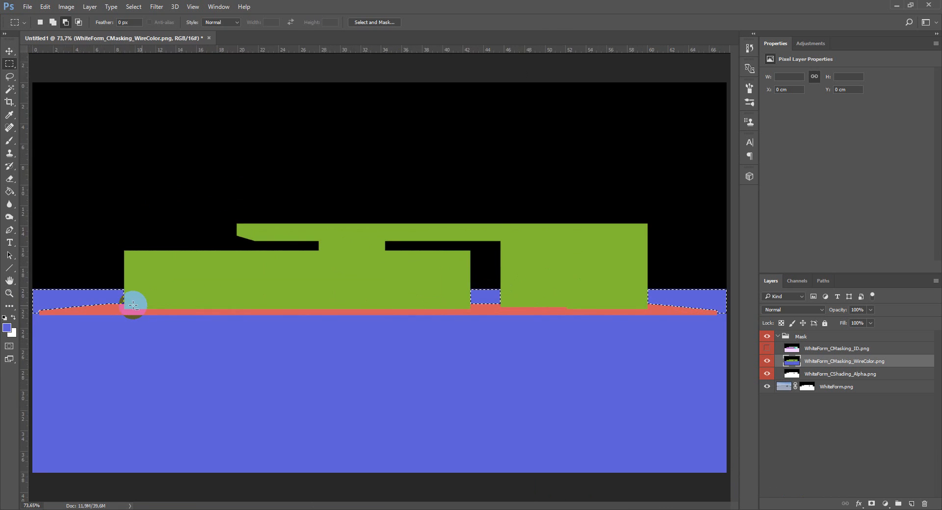
pyautogui.scroll(3, 126, 303)
pyautogui.scroll(-1, 126, 303)
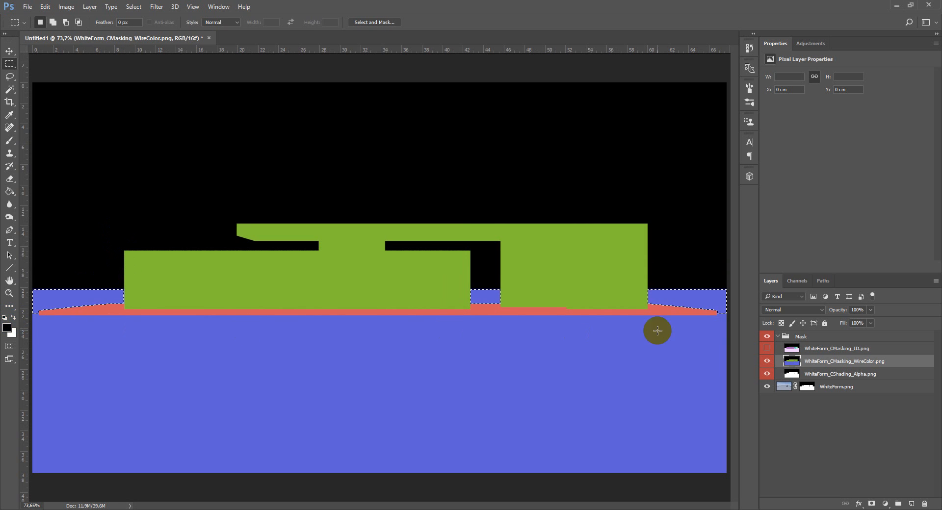
pyautogui.click(808, 388)
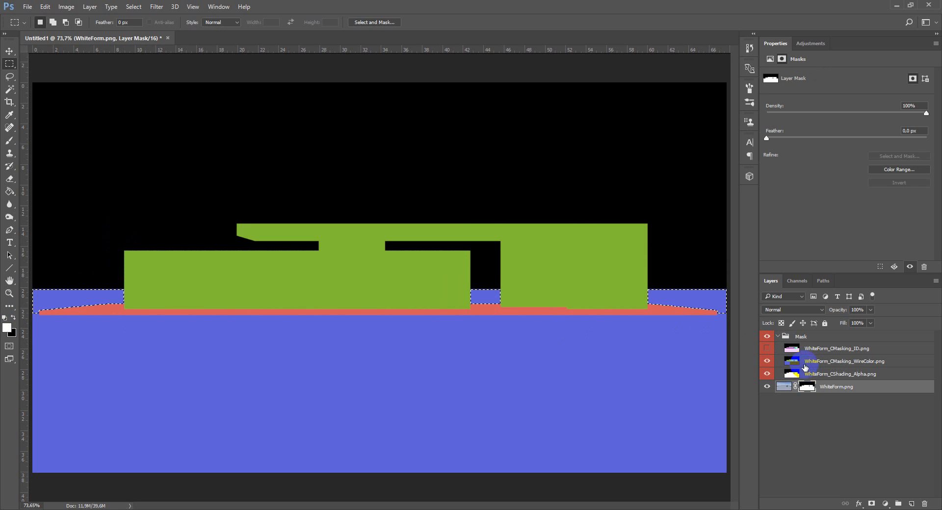
# Hide the Mask group, brush over the selected strips at the right, and view the layer mask alone.
pyautogui.click(767, 336)
pyautogui.press('b')
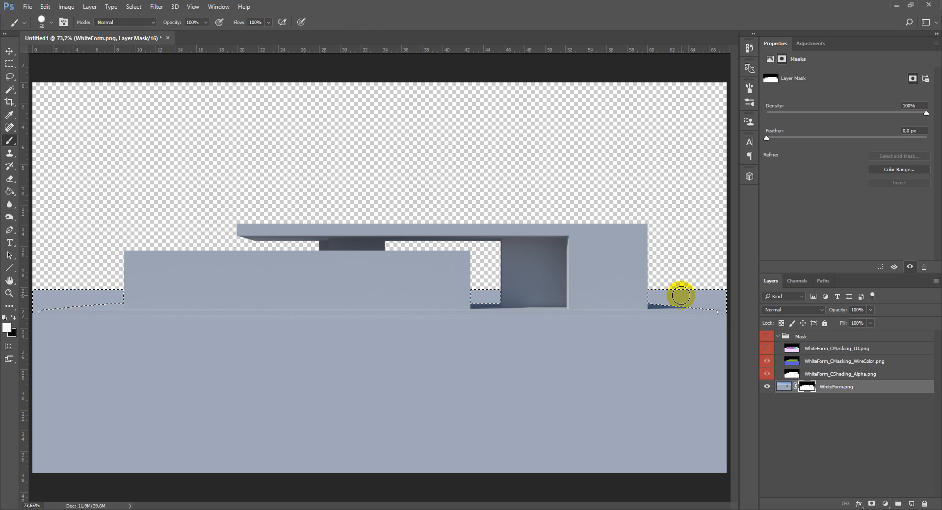
pyautogui.press('space')
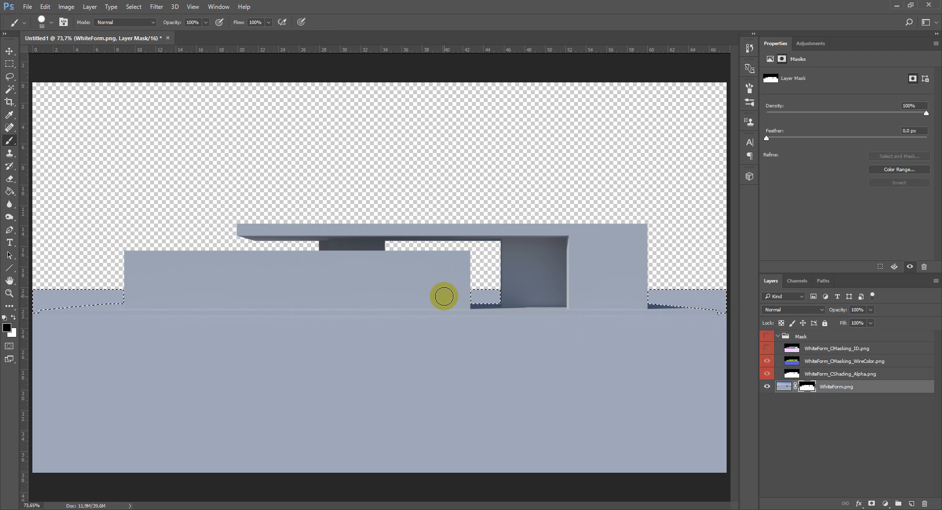
pyautogui.moveTo(485, 296); pyautogui.dragTo(545, 299)
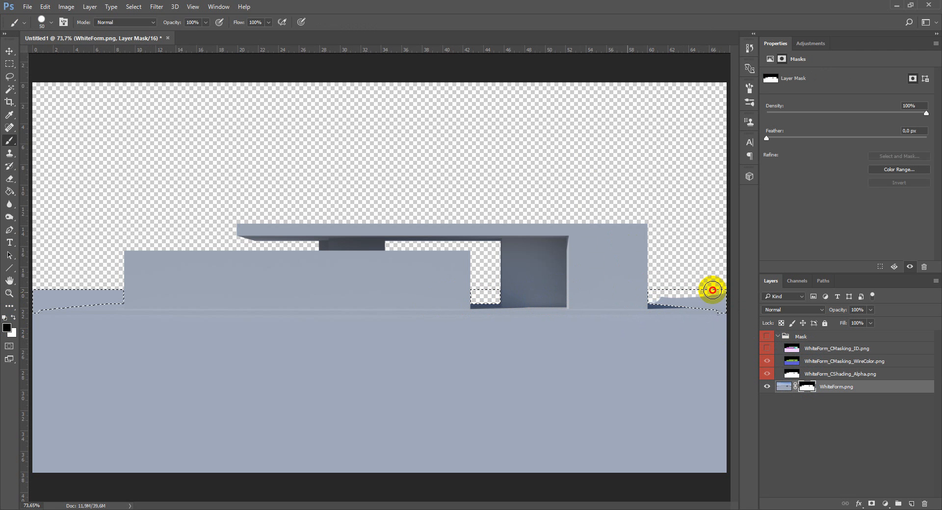
pyautogui.keyDown('alt'); pyautogui.click(810, 388); pyautogui.keyUp('alt')
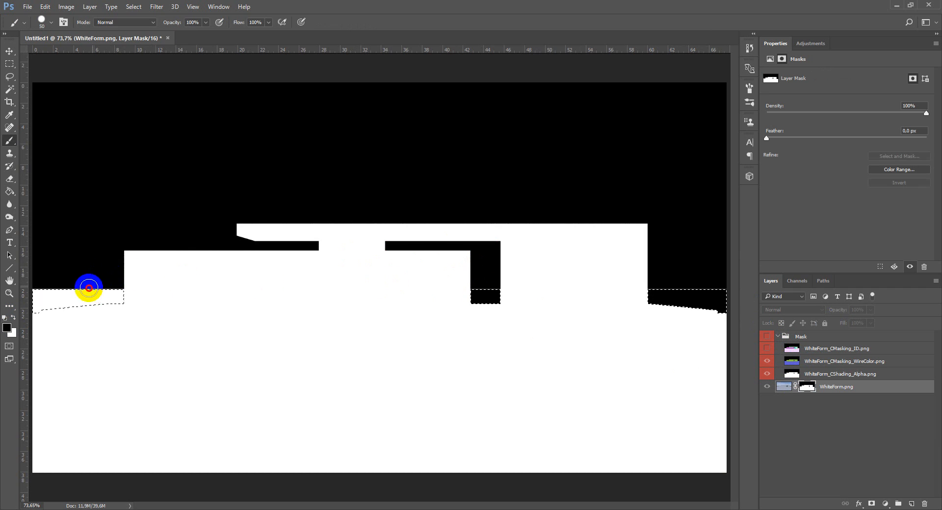
# Paint and fill the thin black strips at the left of the mask white, deselect, and return to the layer's colour view.
pyautogui.moveTo(134, 292)
pyautogui.mouseDown()
pyautogui.moveTo(32, 297)
pyautogui.moveTo(134, 294)
pyautogui.mouseUp()
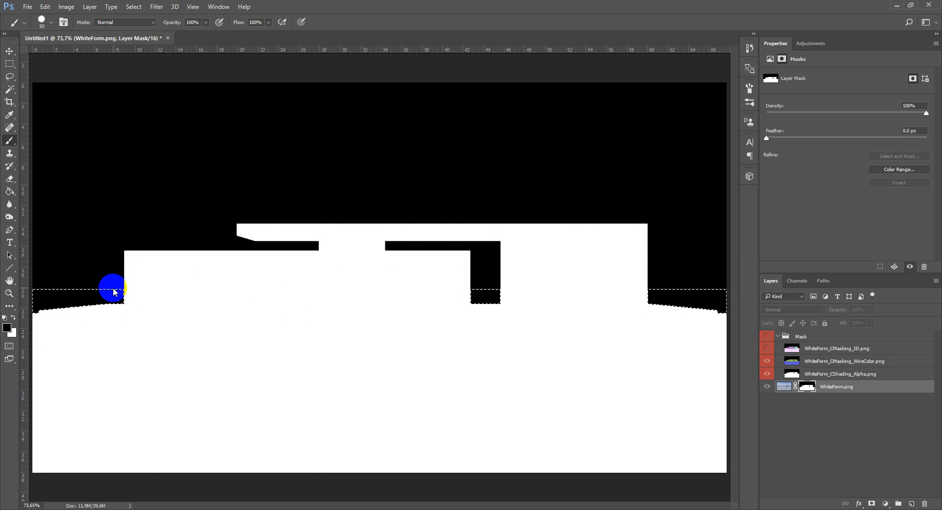
pyautogui.hotkey('ctrl', 'd')
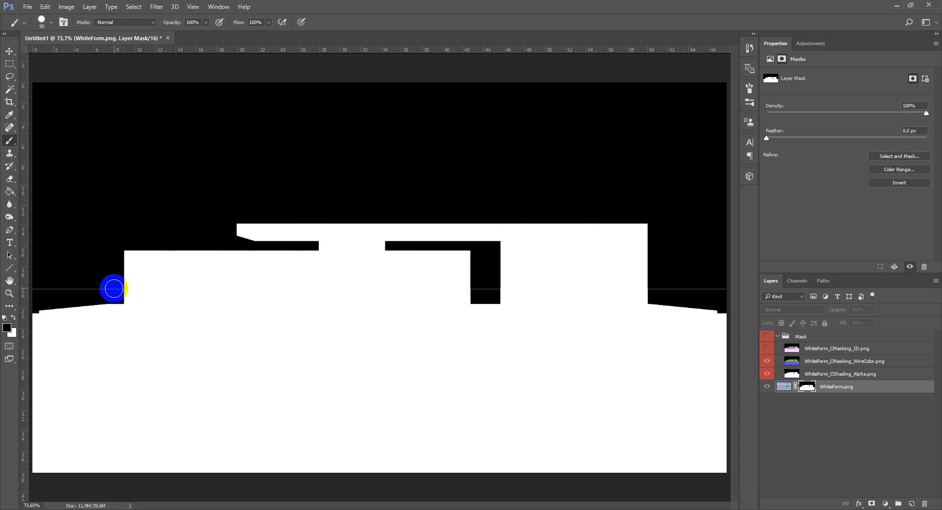
pyautogui.press('m')
pyautogui.moveTo(124, 286); pyautogui.dragTo(23, 293)
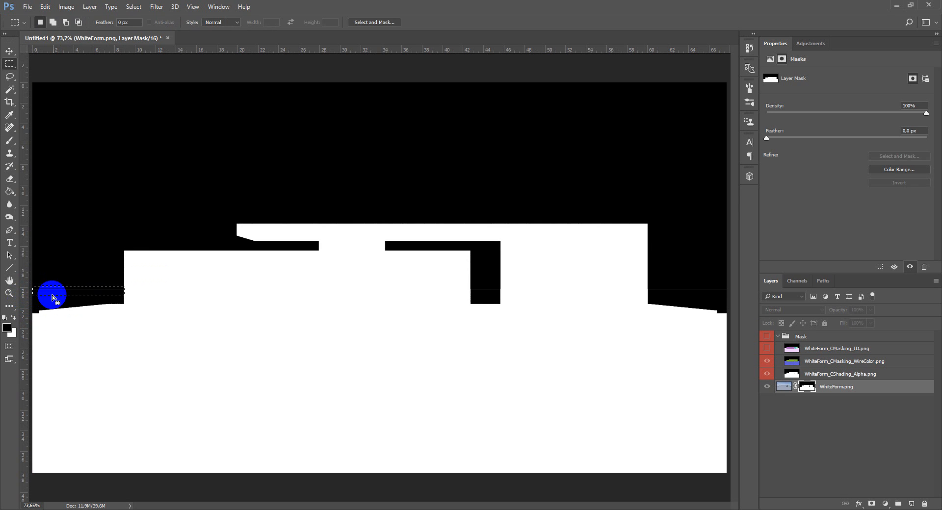
pyautogui.press('b')
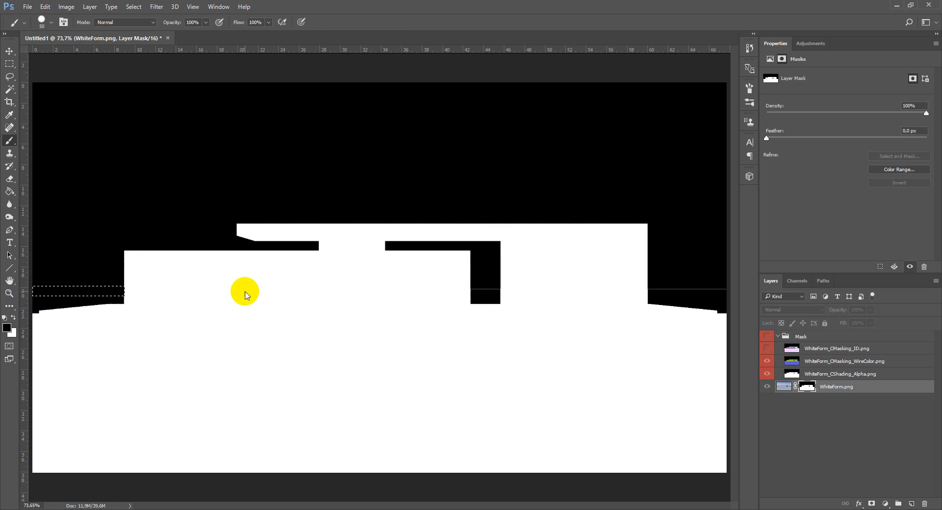
pyautogui.press('m')
pyautogui.hotkey('ctrl', 'd')
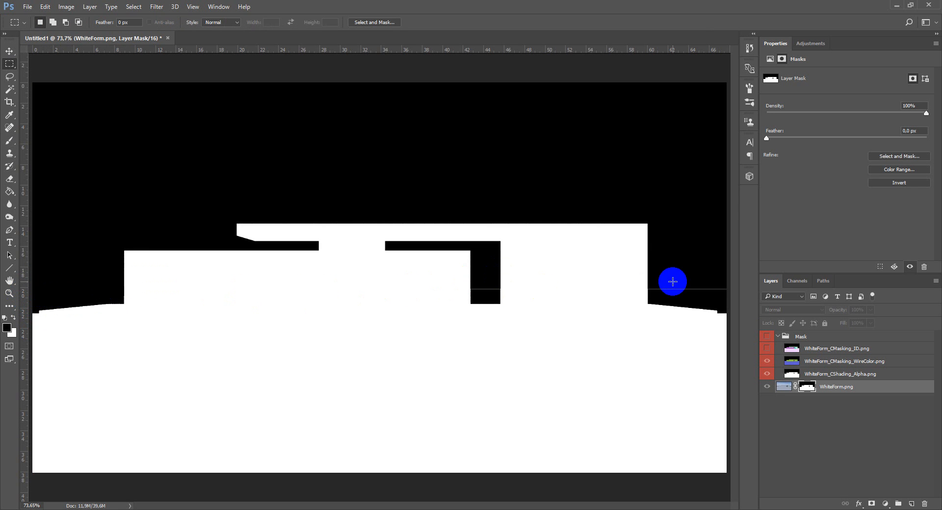
pyautogui.hotkey('ctrl', 'd')
pyautogui.press('b')
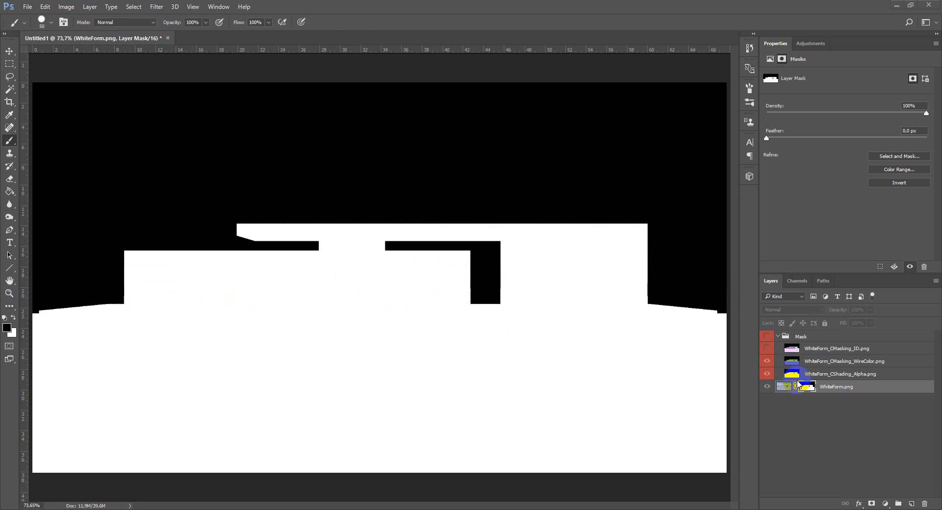
pyautogui.click(785, 388)
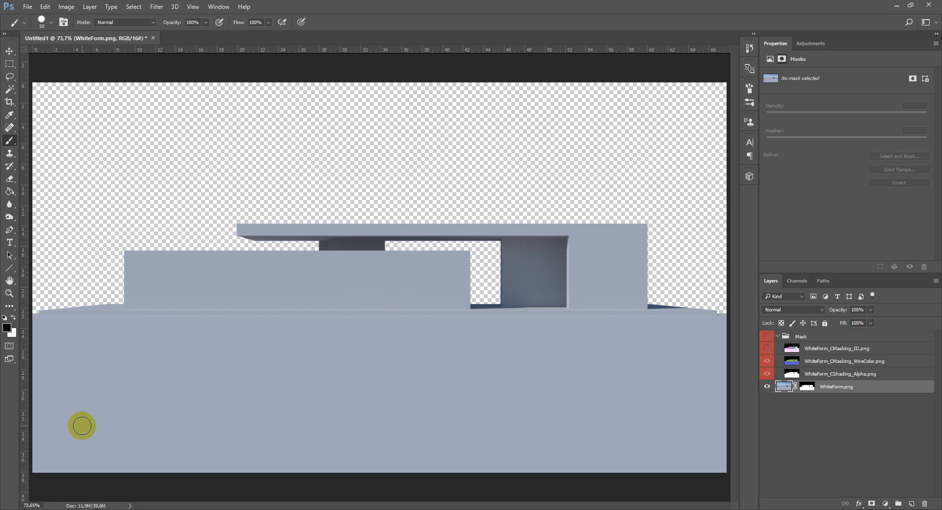
pyautogui.moveTo(137, 499)
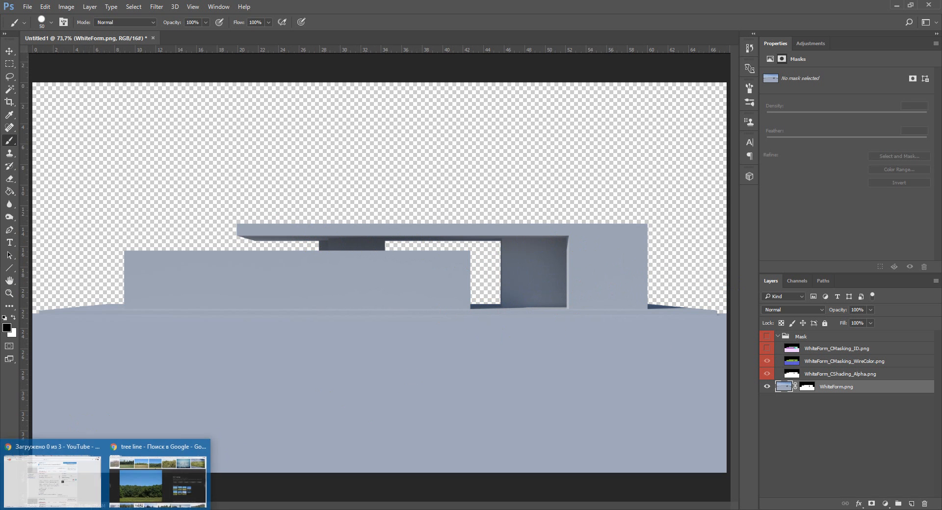
# Bring up the Chrome 'tree line' Google Images results to browse tree photos.
pyautogui.click(138, 485)
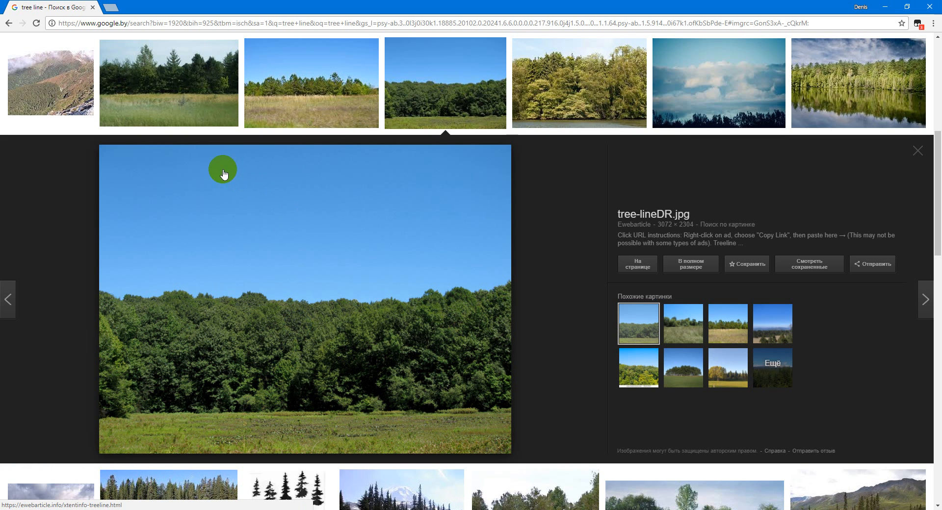
pyautogui.scroll(8, 239, 194)
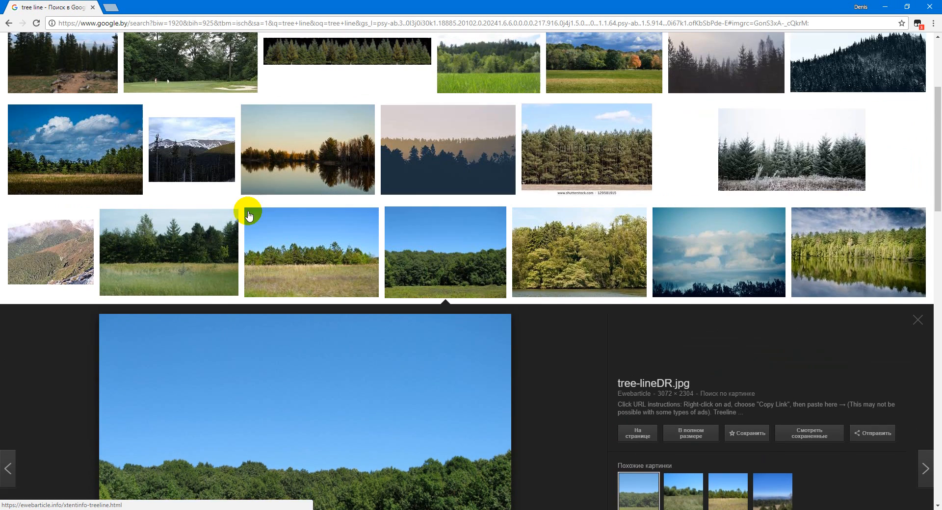
pyautogui.scroll(-3, 248, 215)
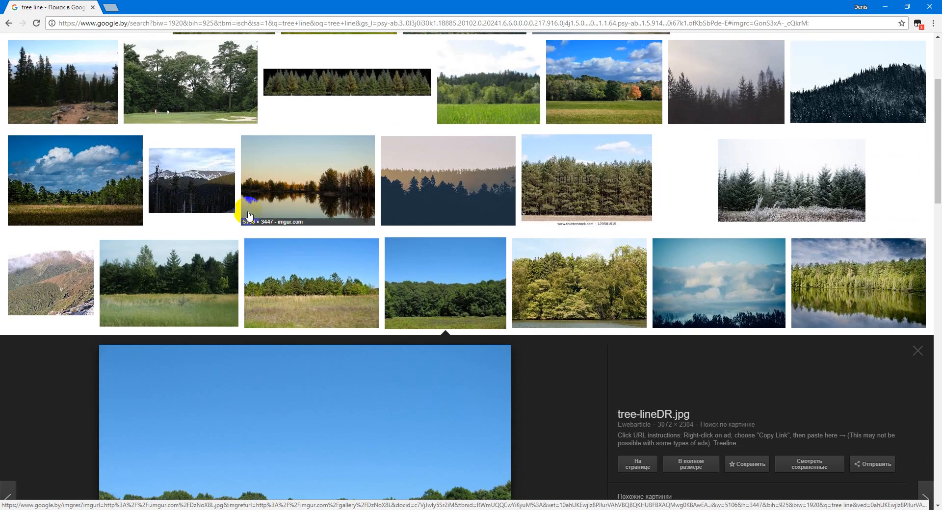
pyautogui.scroll(3, 248, 214)
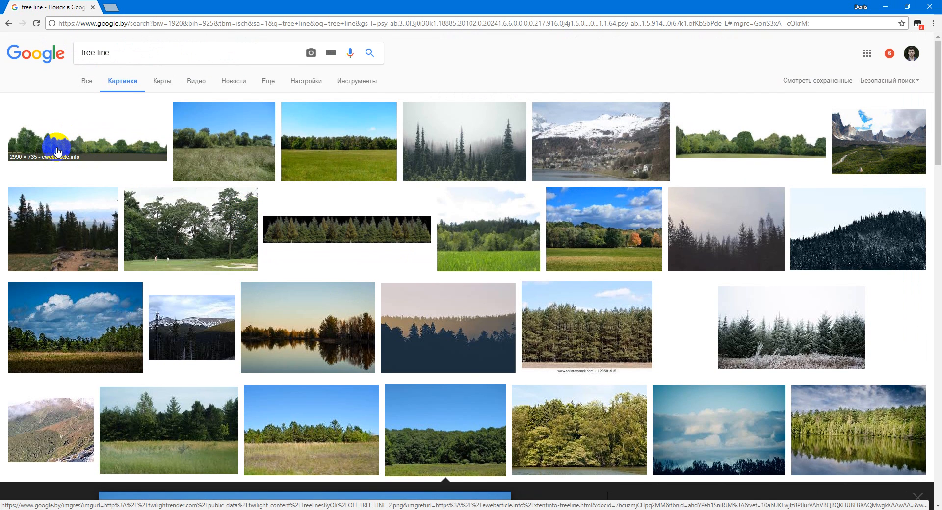
pyautogui.scroll(-3, 248, 287)
pyautogui.scroll(-3, 249, 288)
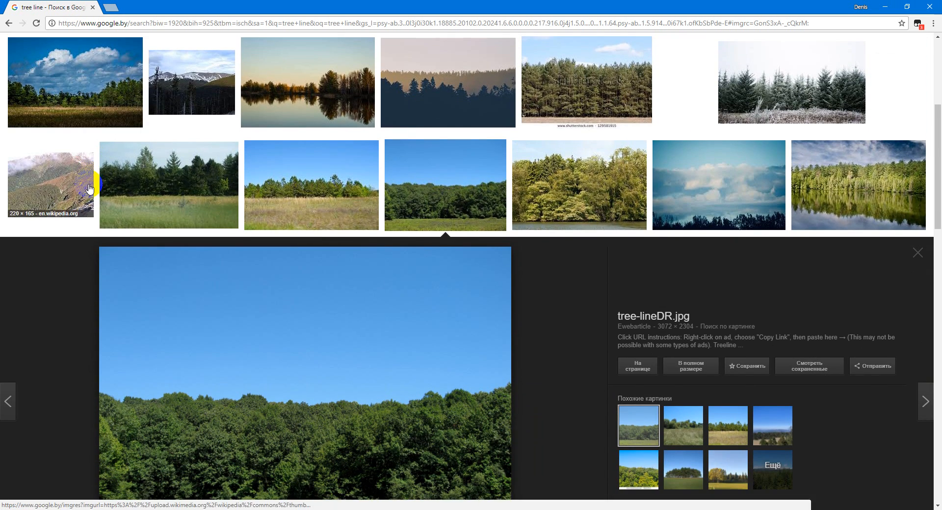
pyautogui.scroll(-1, 308, 327)
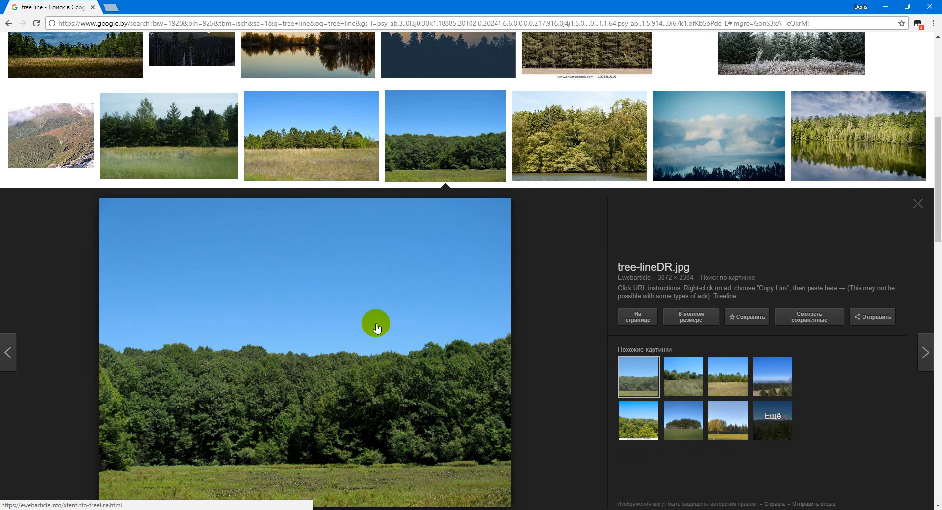
pyautogui.scroll(-2, 383, 323)
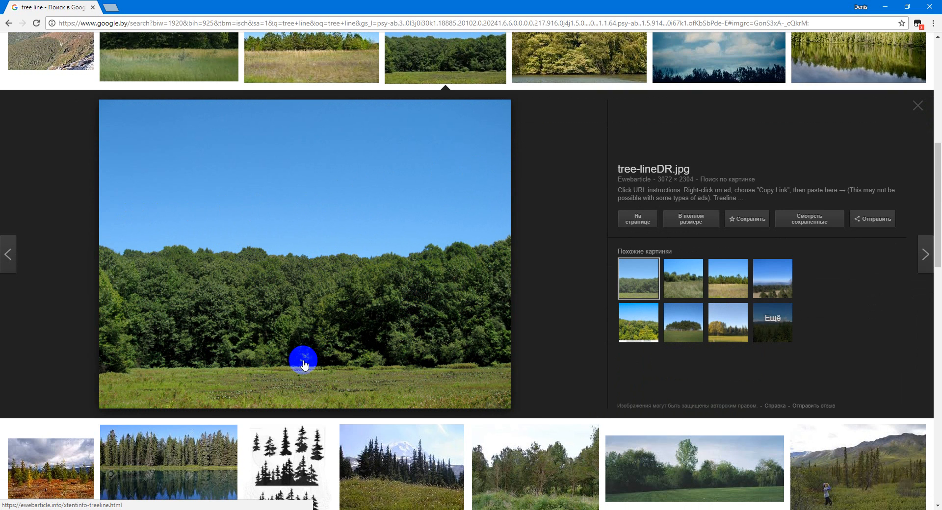
# From the Trees folder in Explorer, open tree-lineDR.jpg with Adobe Photoshop CC 2017.
pyautogui.hotkey('alt', 'Tab')
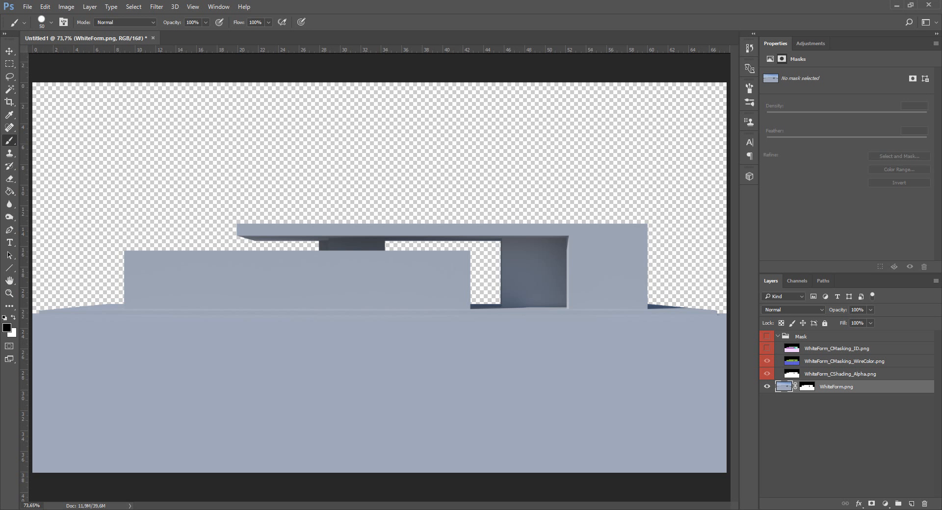
pyautogui.click(70, 482)
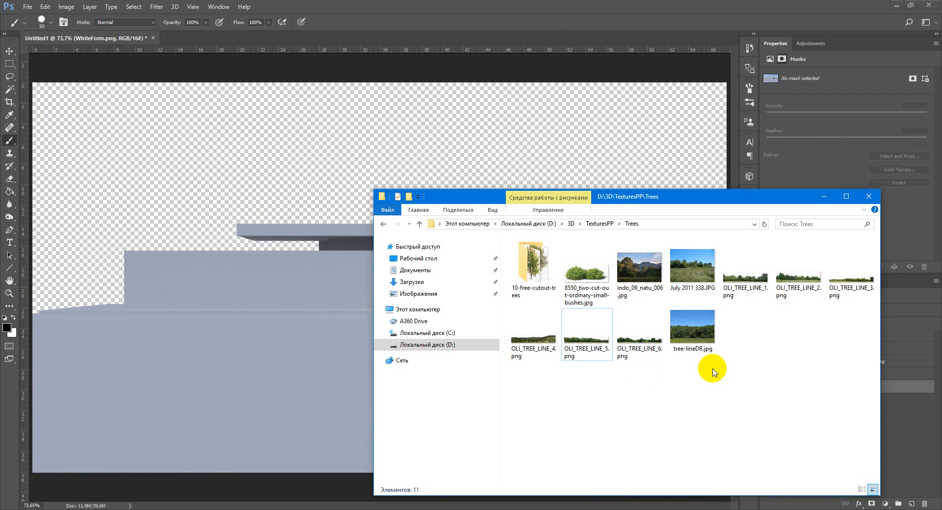
pyautogui.rightClick(692, 335)
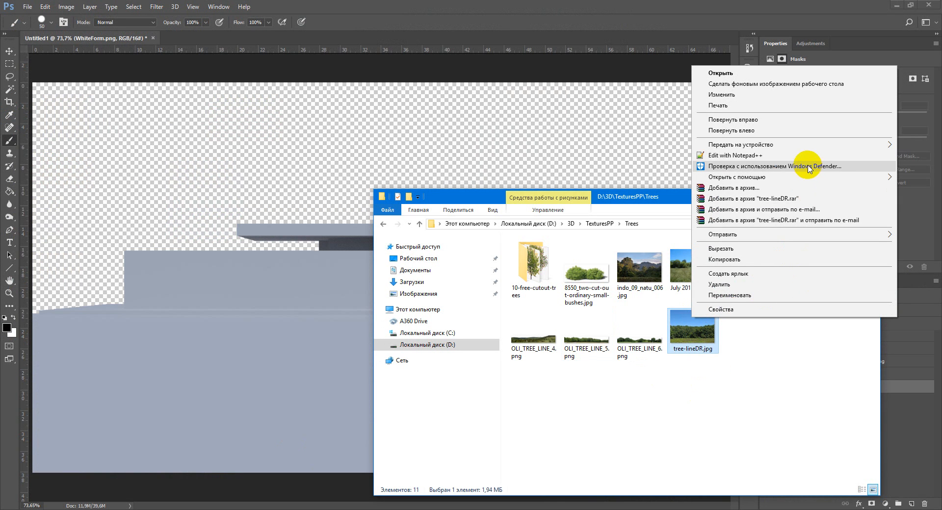
pyautogui.moveTo(737, 176)
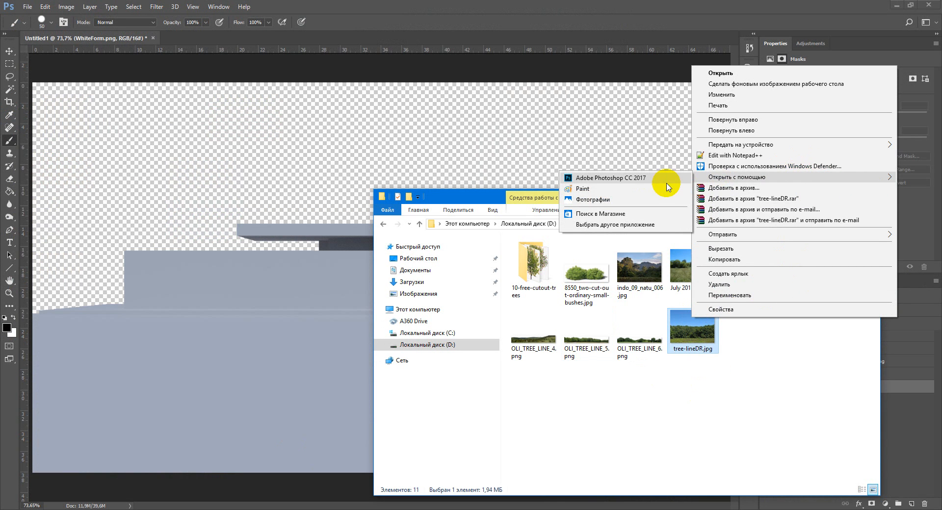
pyautogui.click(664, 178)
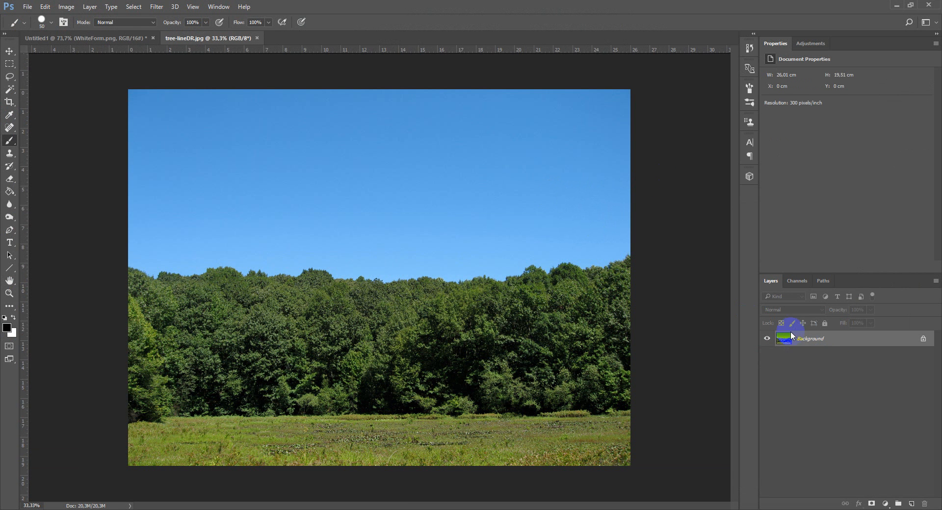
# Select the trees and meadow via Color Range, sampling tree colours with Fuzziness about 63.
pyautogui.click(133, 6)
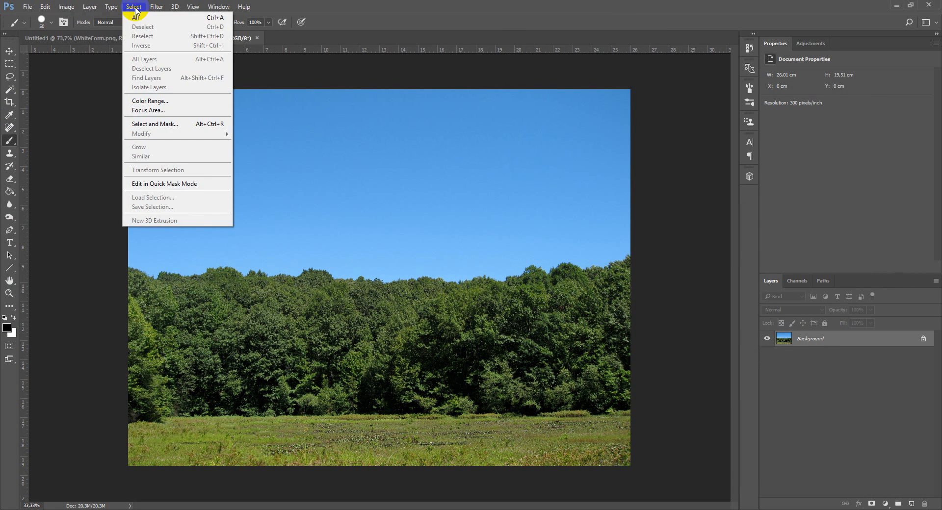
pyautogui.click(149, 100)
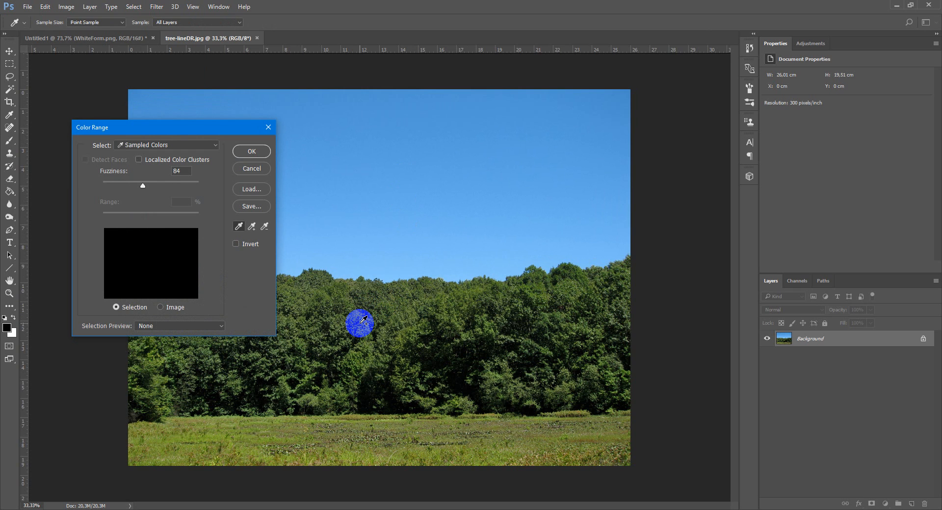
pyautogui.click(361, 321)
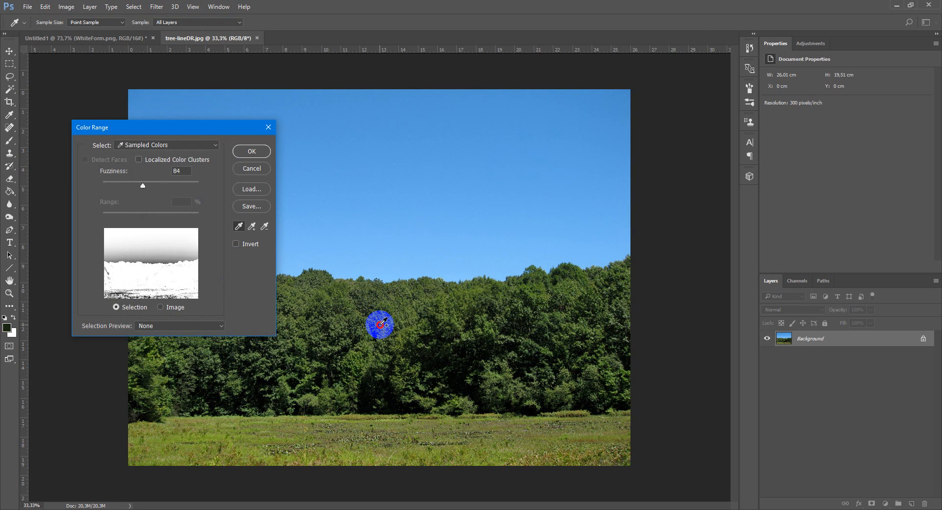
pyautogui.click(381, 322)
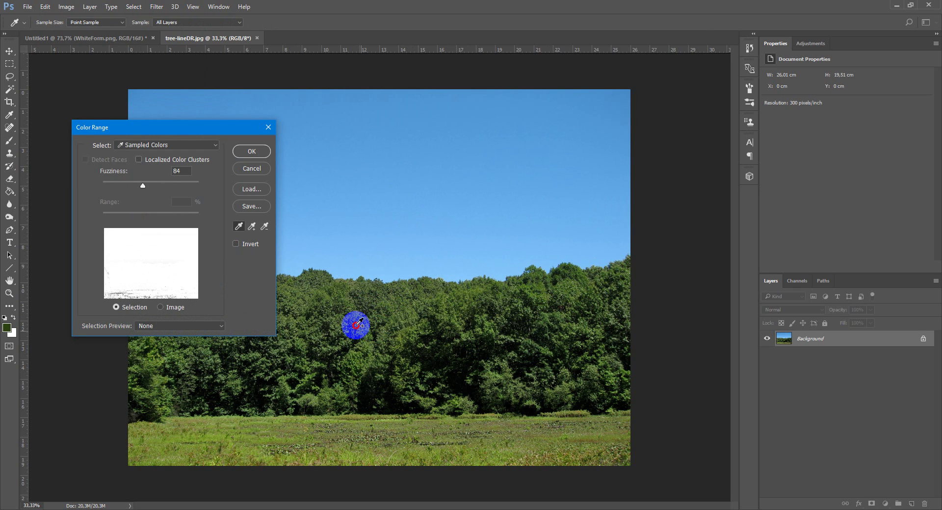
pyautogui.click(405, 315)
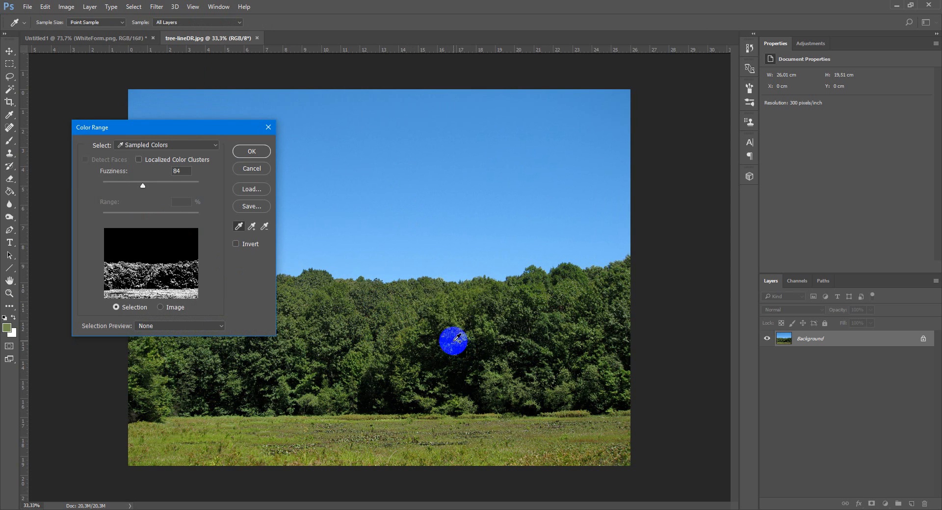
pyautogui.click(439, 331)
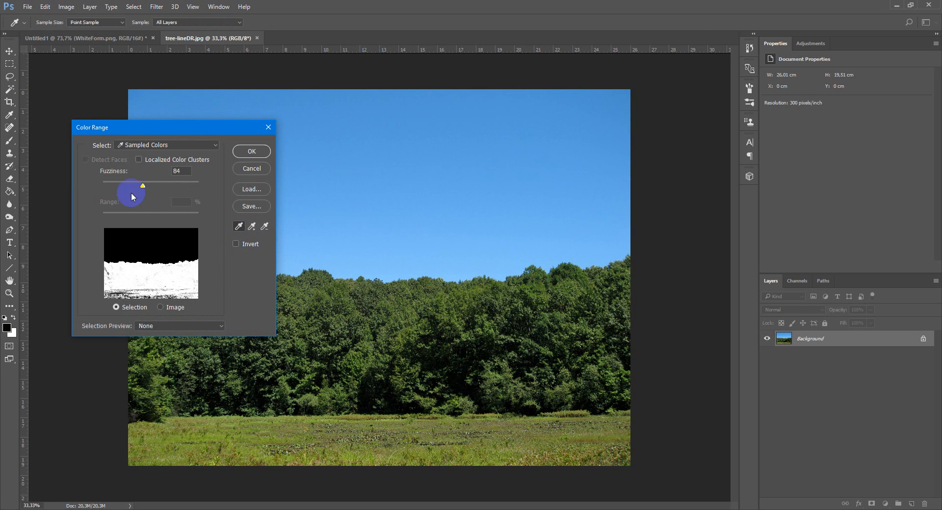
pyautogui.moveTo(142, 186); pyautogui.dragTo(131, 192)
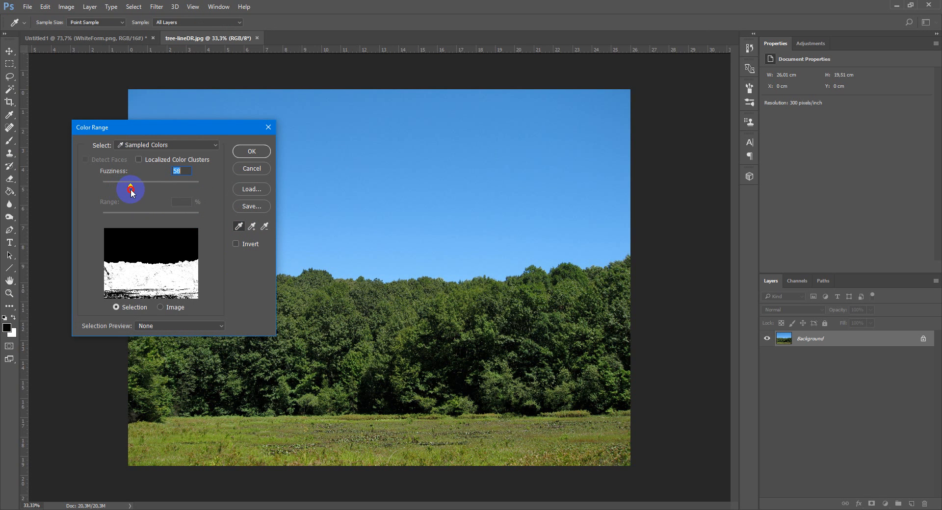
pyautogui.click(251, 152)
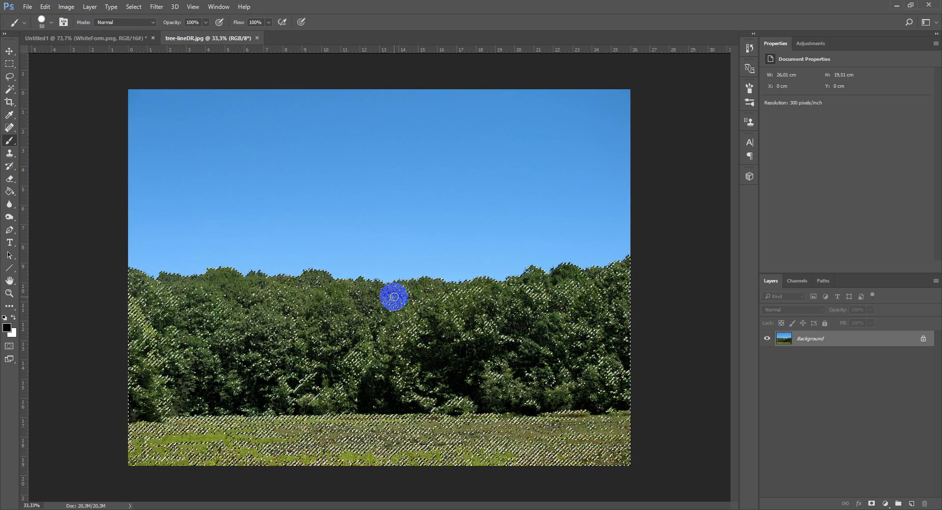
# Turn the trees selection into a layer mask and display the mask on the canvas.
pyautogui.click(871, 504)
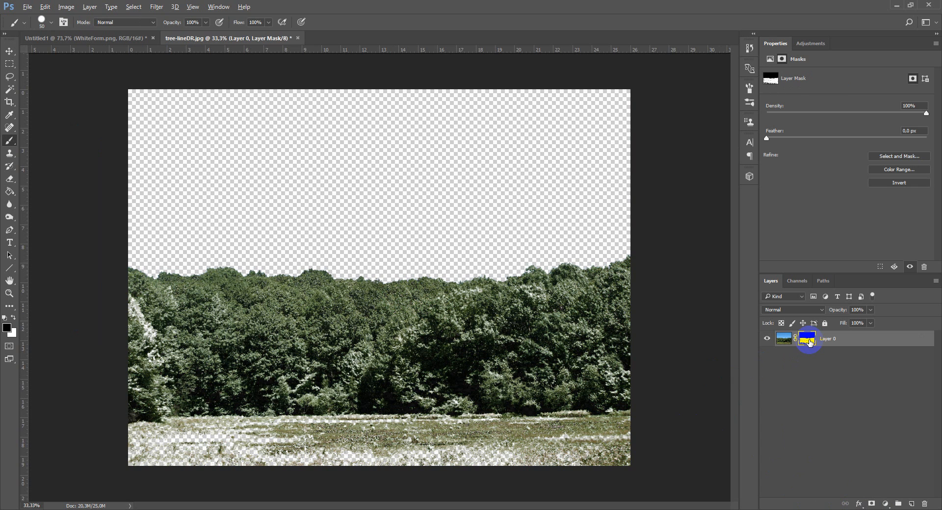
pyautogui.keyDown('alt'); pyautogui.click(807, 340); pyautogui.keyUp('alt')
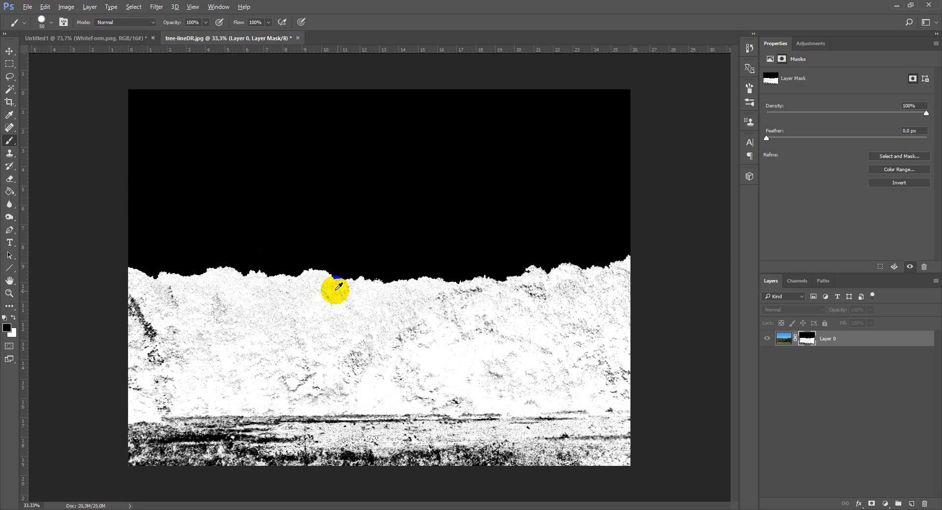
# With a 254 px Overlay brush, darken the grass band at the mask's bottom and return to the photo view.
pyautogui.moveTo(337, 287); pyautogui.dragTo(368, 286)
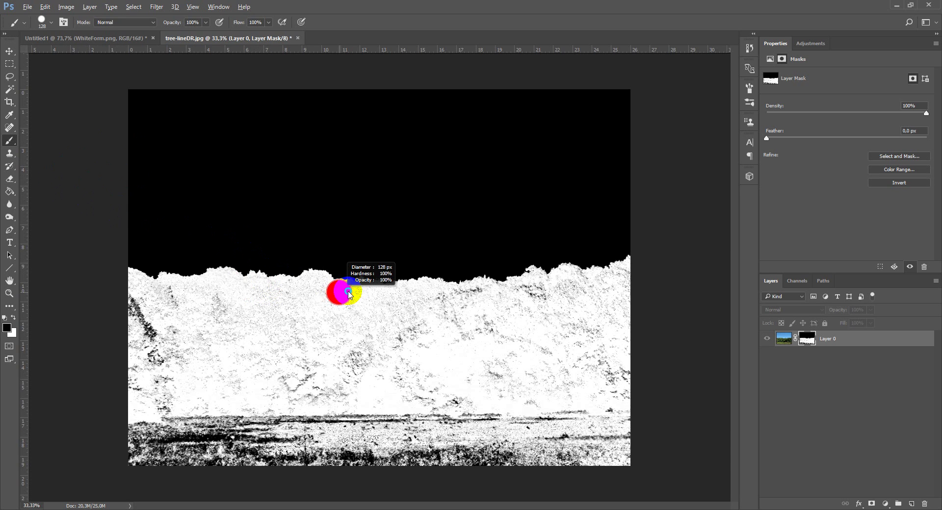
pyautogui.click(128, 21)
pyautogui.click(121, 131)
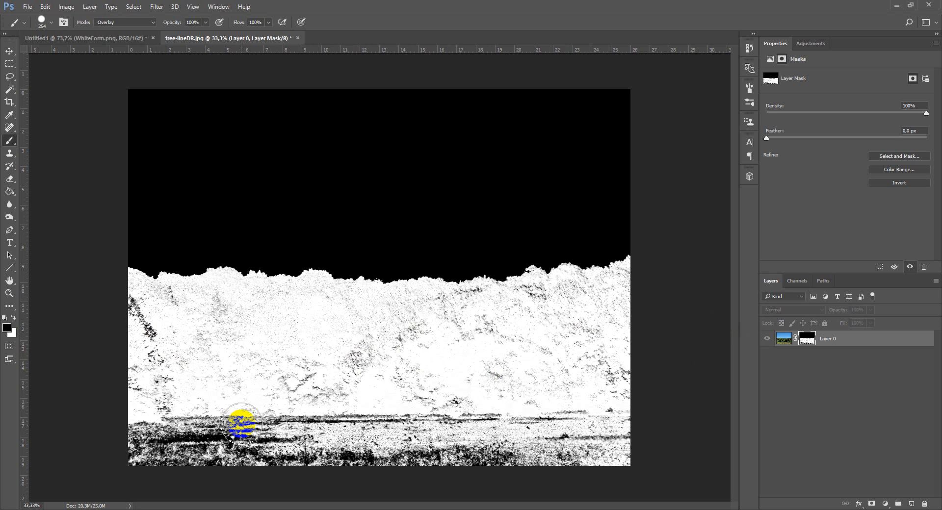
pyautogui.moveTo(157, 448); pyautogui.dragTo(627, 454)
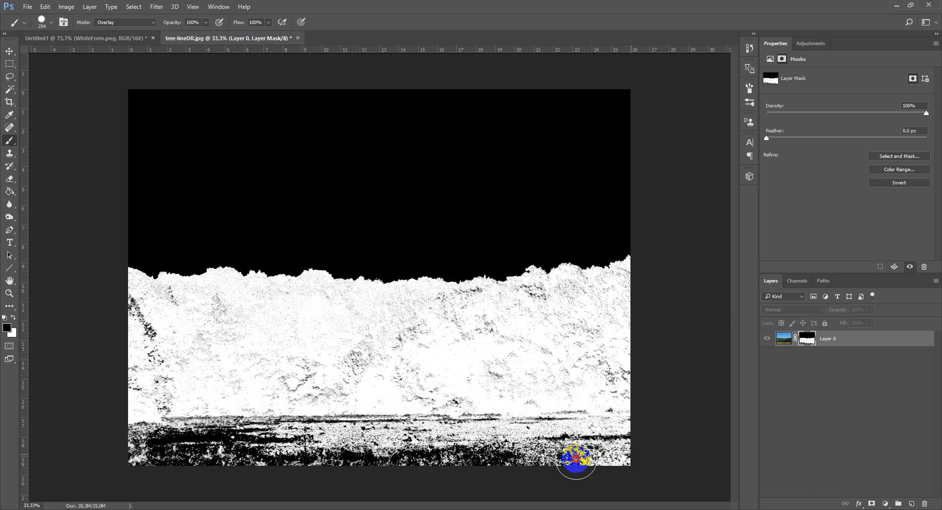
pyautogui.moveTo(113, 460)
pyautogui.mouseDown()
pyautogui.moveTo(175, 457)
pyautogui.moveTo(133, 450)
pyautogui.moveTo(625, 450)
pyautogui.moveTo(408, 454)
pyautogui.mouseUp()
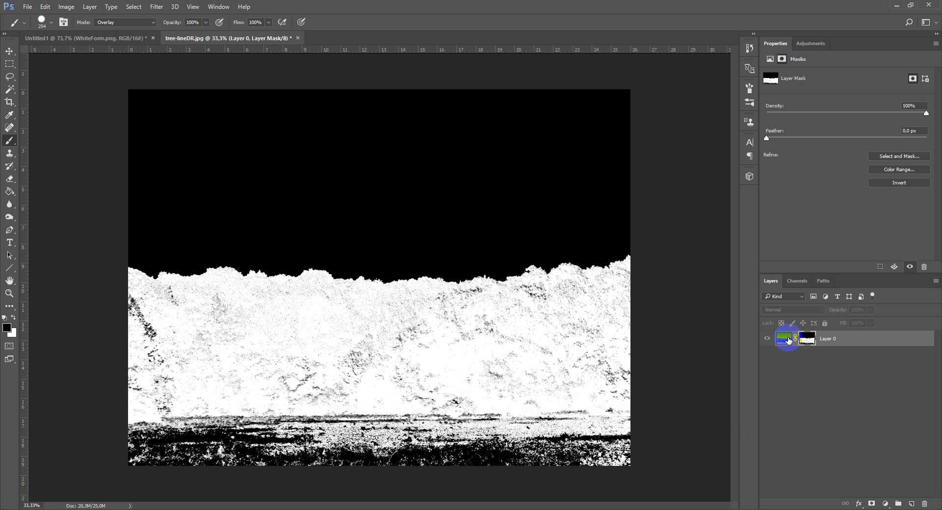
pyautogui.click(786, 339)
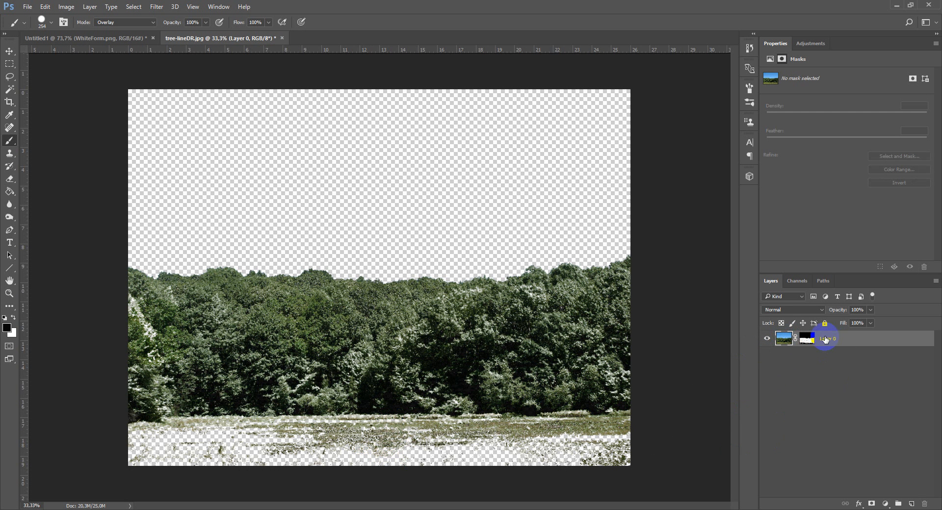
# On the tree layer's mask, paint away the white speckles over the left trees.
pyautogui.click(807, 338)
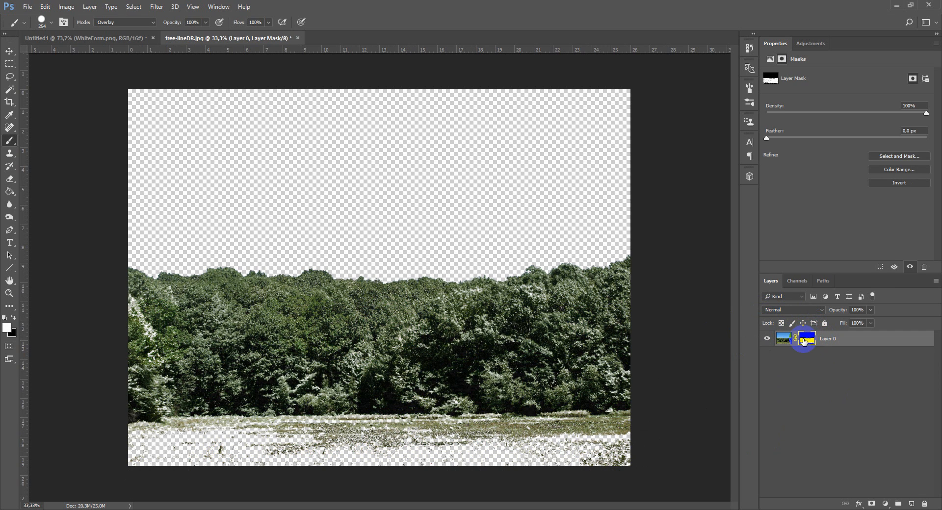
pyautogui.click(806, 339)
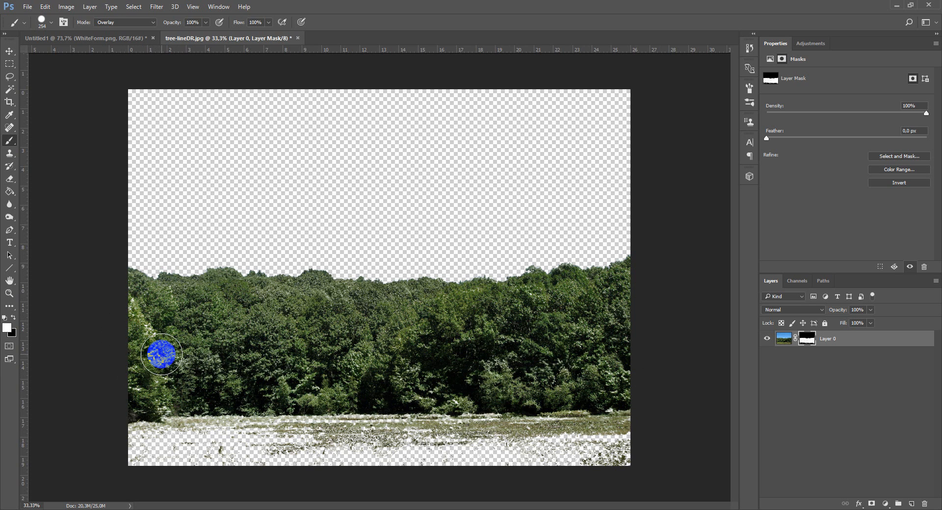
pyautogui.moveTo(166, 352); pyautogui.dragTo(147, 338)
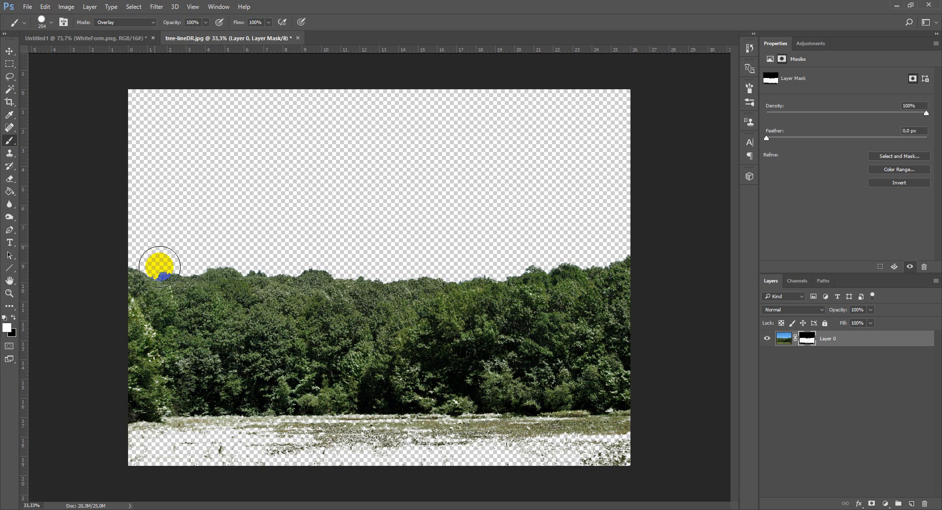
# Switch the brush blend between Normal and Overlay, and add a new empty layer above the trees.
pyautogui.click(135, 22)
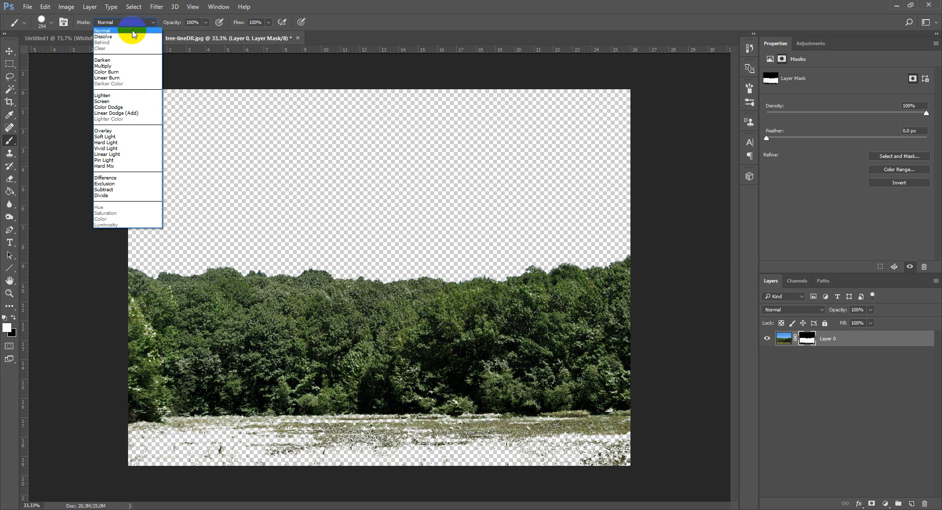
pyautogui.click(134, 32)
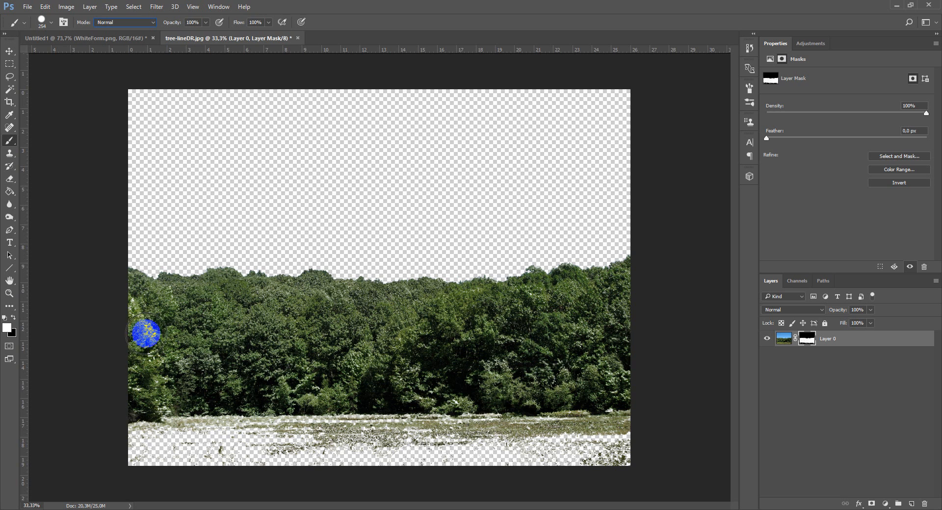
pyautogui.click(131, 22)
pyautogui.click(131, 22)
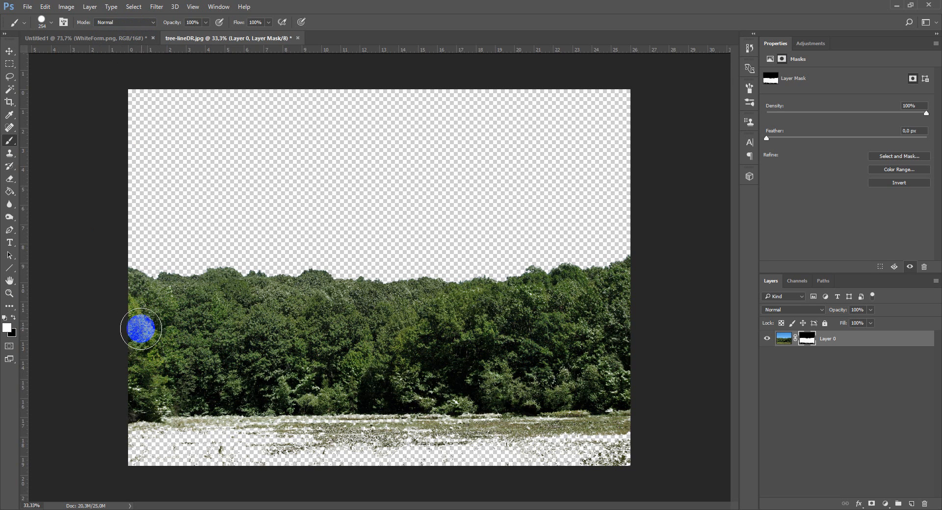
pyautogui.click(125, 22)
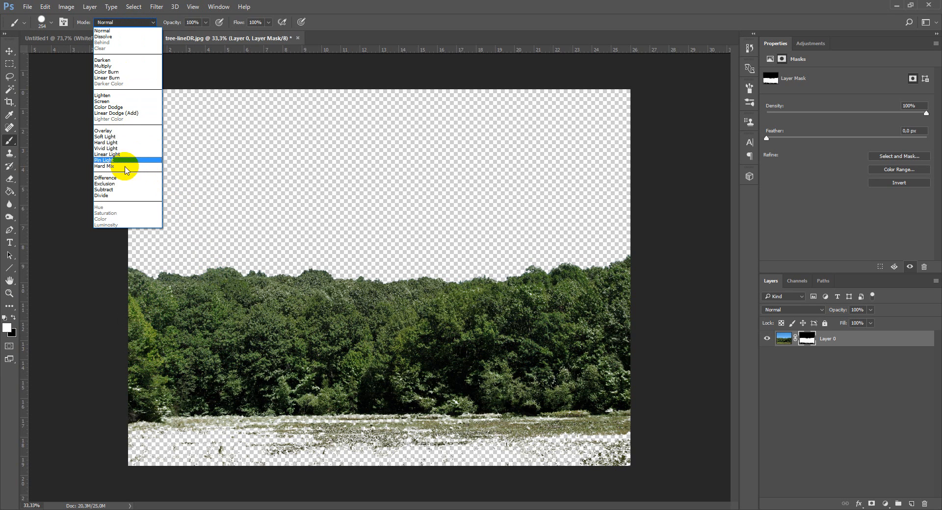
pyautogui.click(114, 130)
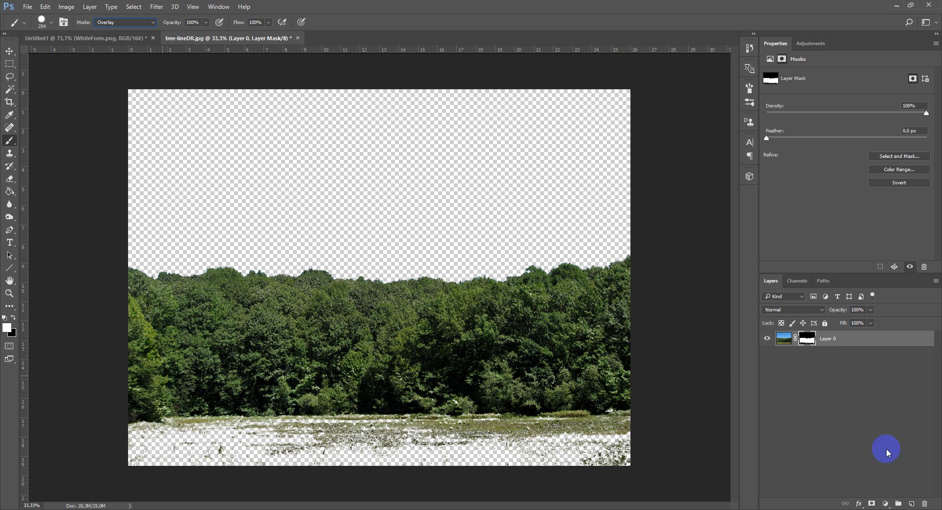
pyautogui.click(904, 503)
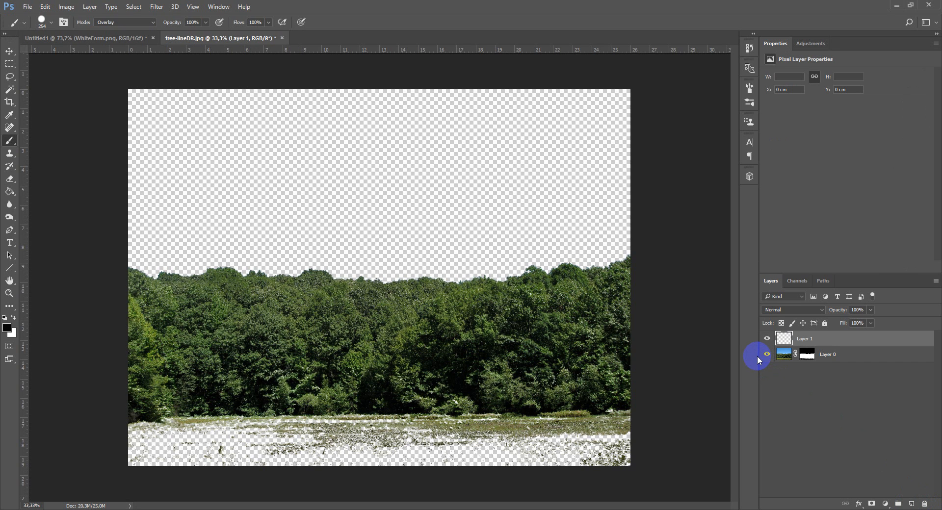
# Stamp the masked trees into Layer 1, hide Layer 0 and drag Layer 1 into the WhiteForm document.
pyautogui.hotkey('ctrl', 'v')
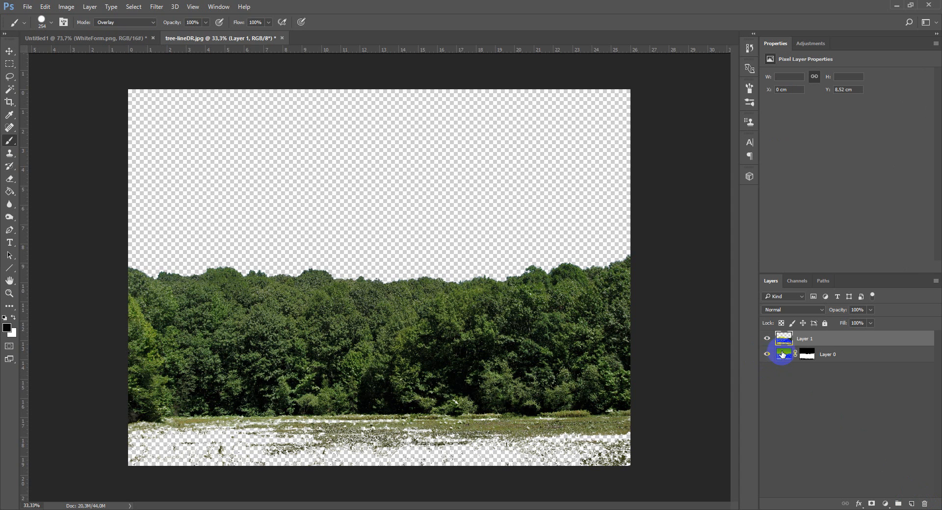
pyautogui.click(767, 354)
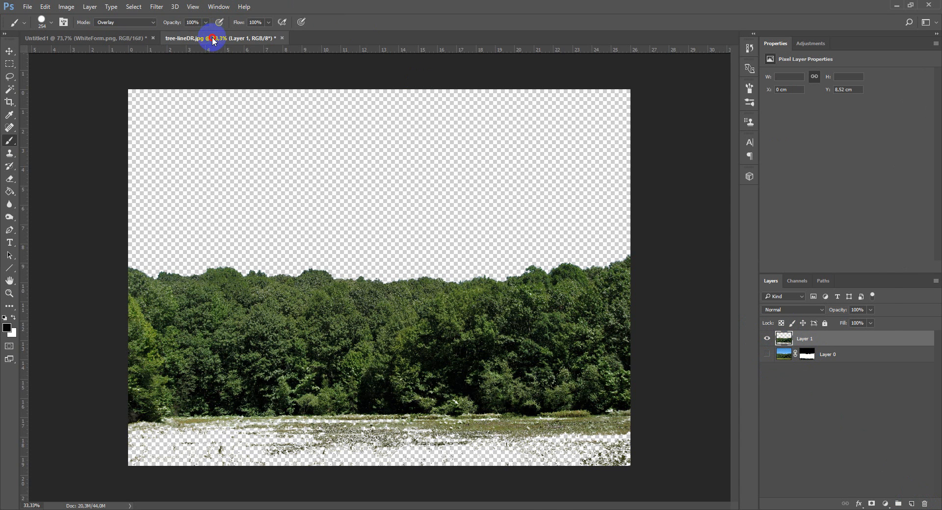
pyautogui.moveTo(213, 39); pyautogui.dragTo(442, 90)
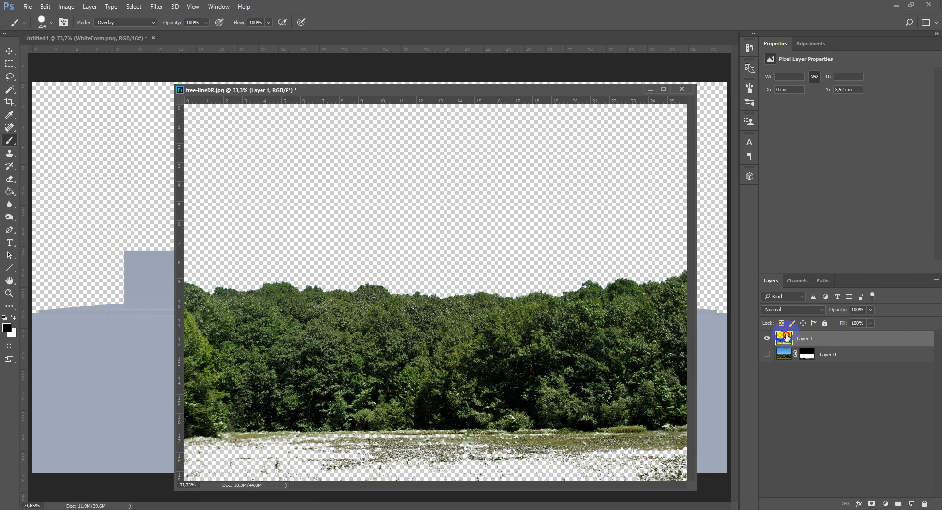
pyautogui.moveTo(785, 336); pyautogui.dragTo(81, 231)
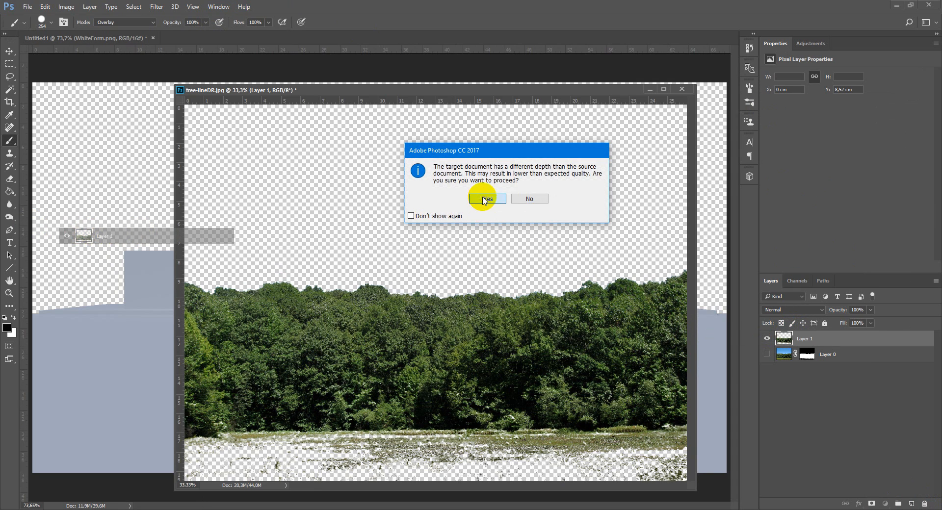
pyautogui.click(483, 198)
# Shrink the copied tree Layer 1 to about a quarter, move it below WhiteForm.png and hide it.
pyautogui.click(682, 89)
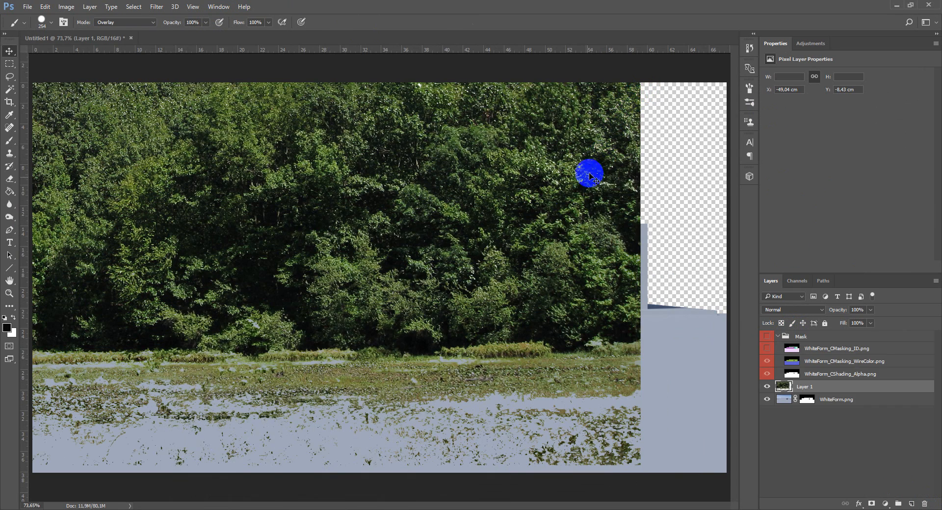
pyautogui.scroll(-1, 590, 174)
pyautogui.scroll(-2, 544, 243)
pyautogui.hotkey('ctrl', 't')
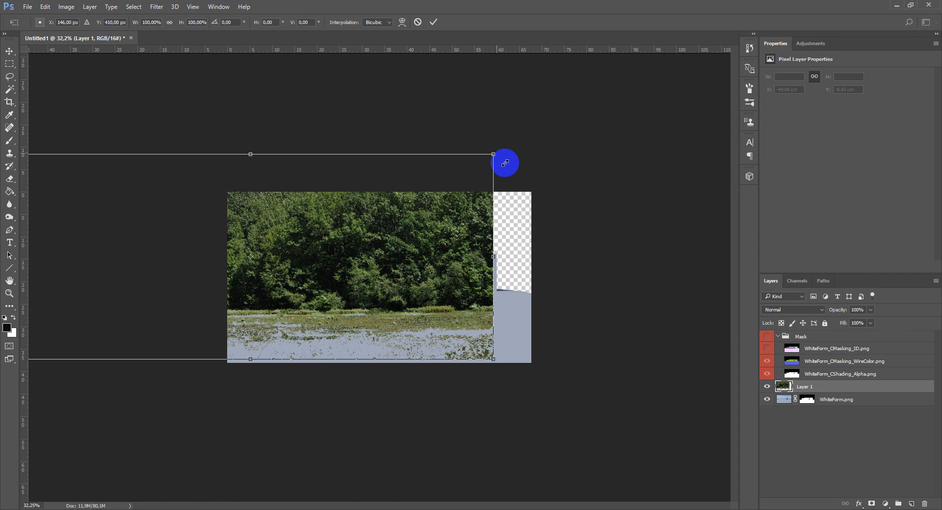
pyautogui.moveTo(493, 154)
pyautogui.mouseDown()
pyautogui.moveTo(330, 256)
pyautogui.moveTo(507, 278)
pyautogui.mouseUp()
pyautogui.press('Return')
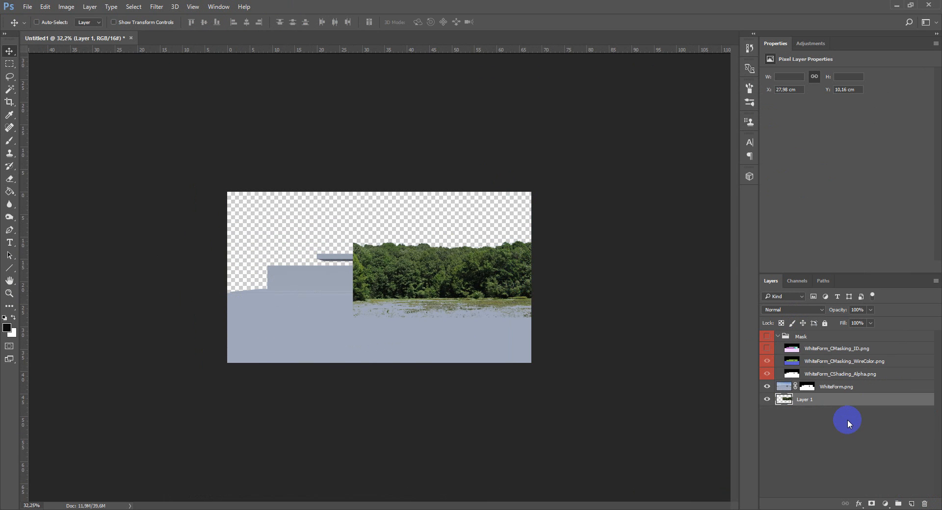
pyautogui.moveTo(847, 386); pyautogui.dragTo(846, 408)
pyautogui.scroll(4, 536, 280)
pyautogui.scroll(4, 578, 279)
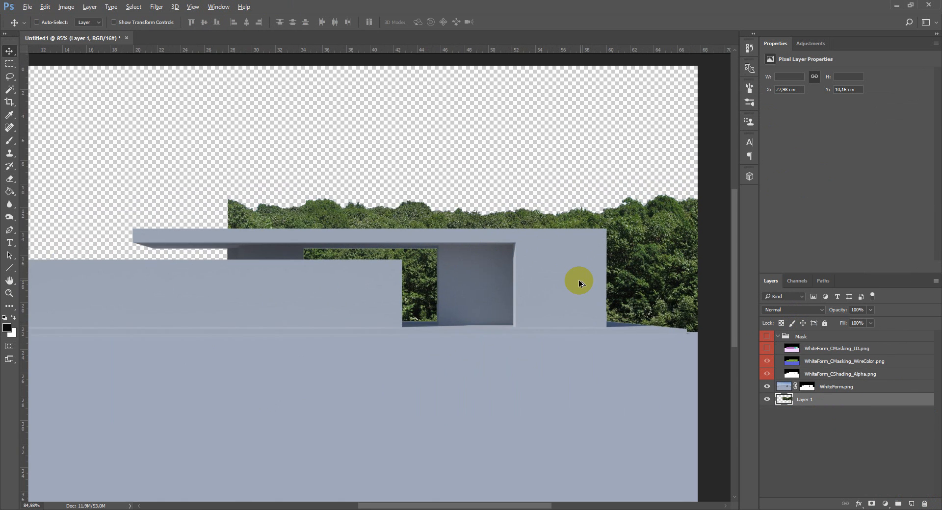
pyautogui.scroll(-4, 580, 279)
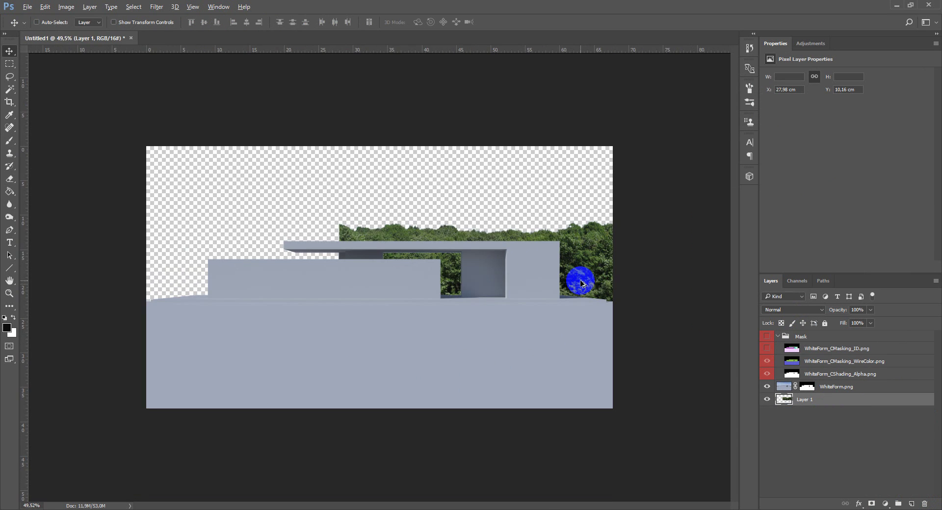
pyautogui.click(767, 400)
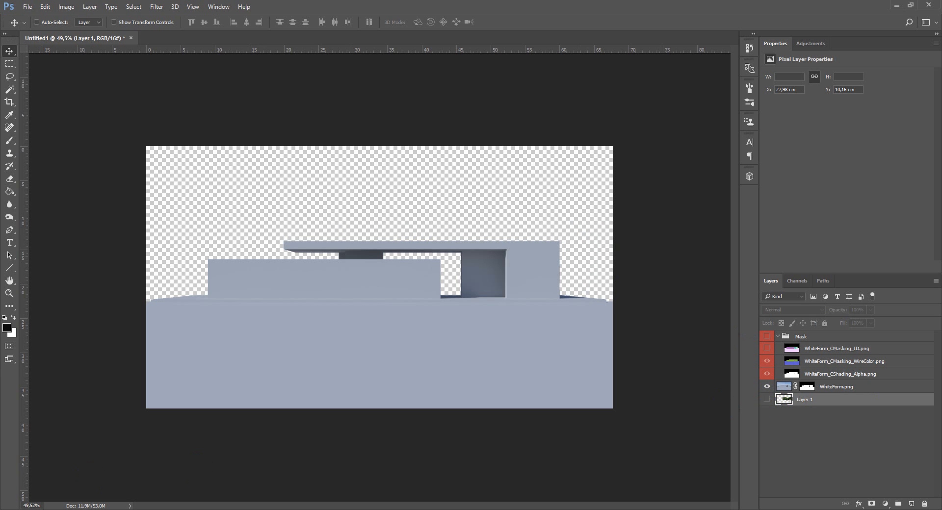
# From the tree images folder, place OLI_TREE_LINE_5.png into the composite.
pyautogui.moveTo(55, 485)
pyautogui.click(51, 478)
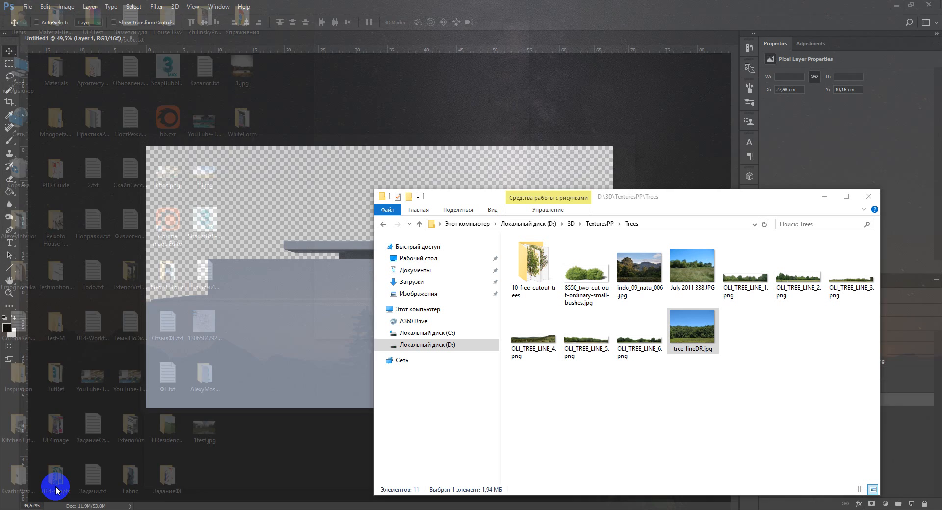
pyautogui.click(746, 275)
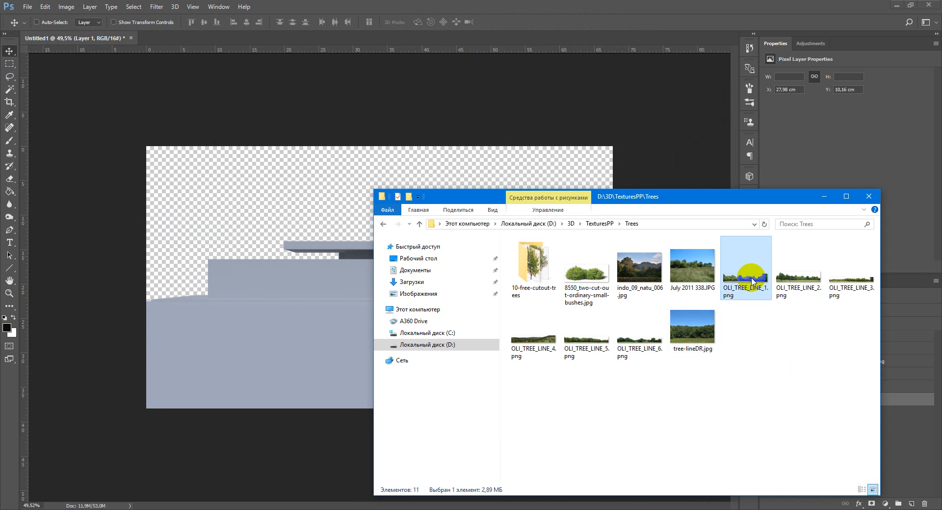
pyautogui.click(587, 334)
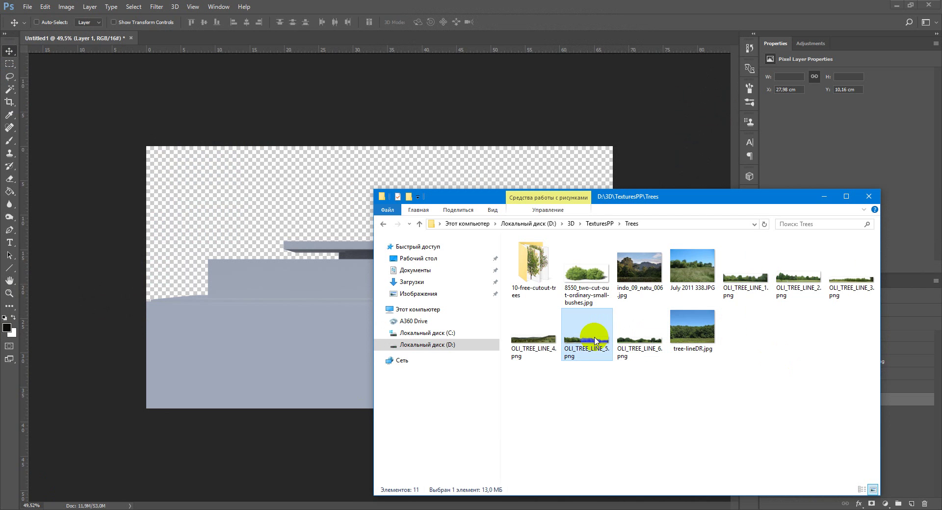
pyautogui.click(313, 225)
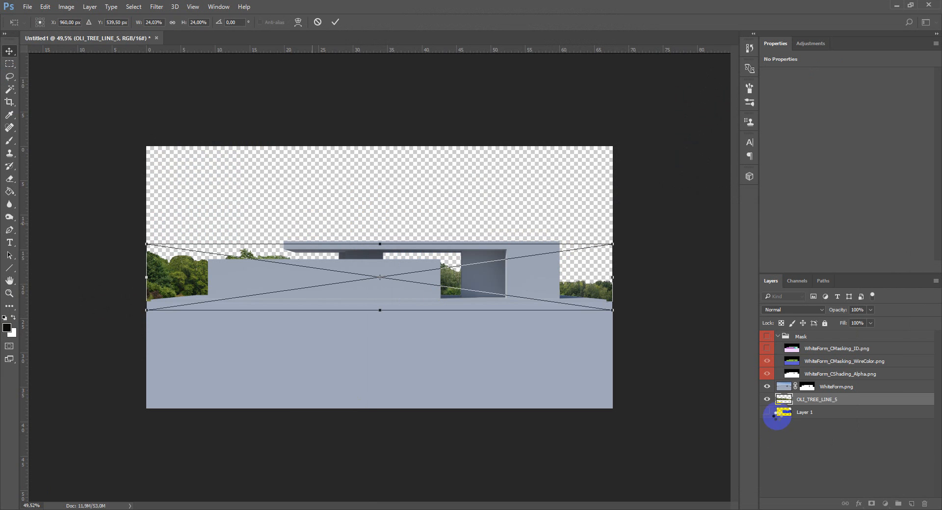
# Commit the placed OLI_TREE_LINE_5, show it and move it below WhiteForm.png behind the building.
pyautogui.press('Return')
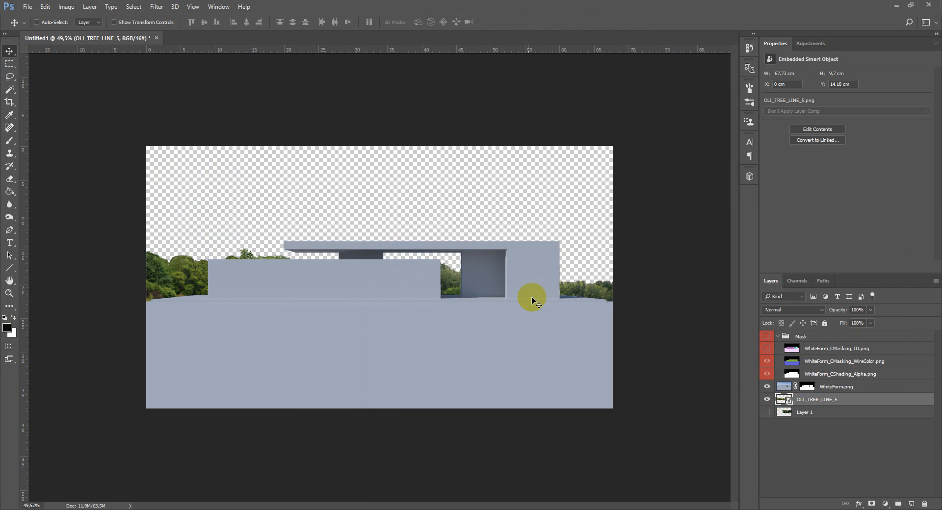
pyautogui.moveTo(826, 401); pyautogui.dragTo(828, 382)
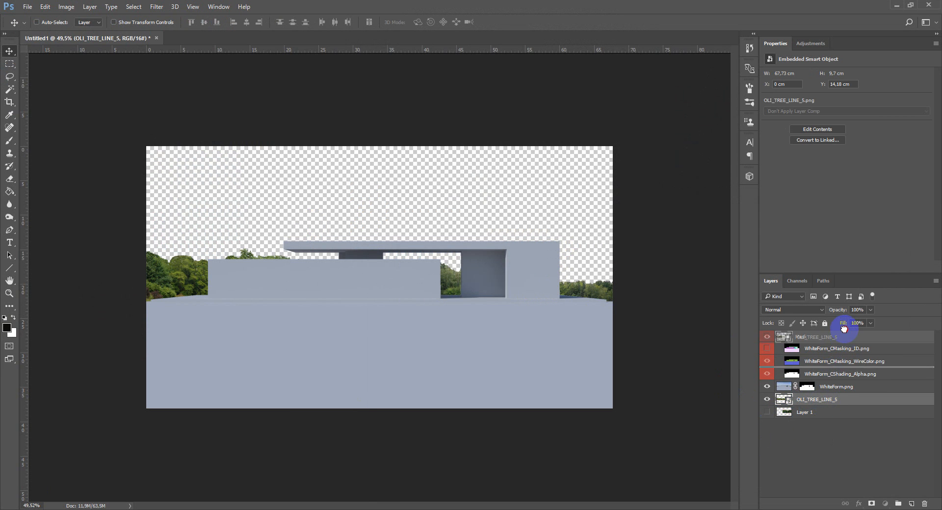
pyautogui.scroll(2, 241, 245)
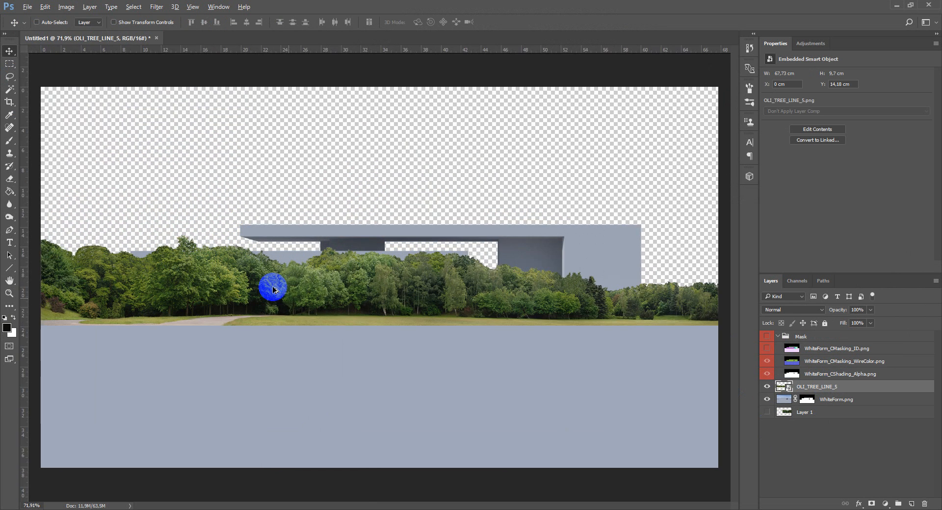
pyautogui.scroll(2, 281, 293)
pyautogui.scroll(1, 287, 287)
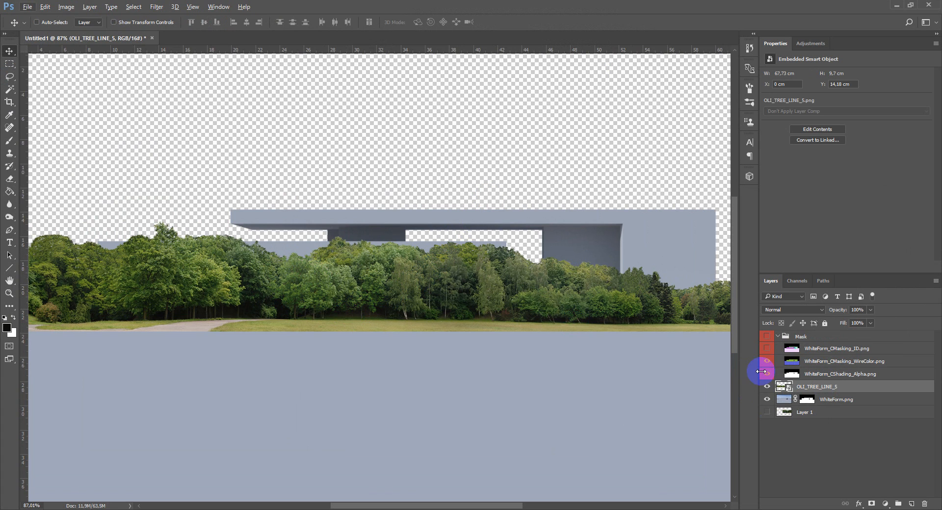
pyautogui.click(766, 386)
pyautogui.scroll(-2, 520, 288)
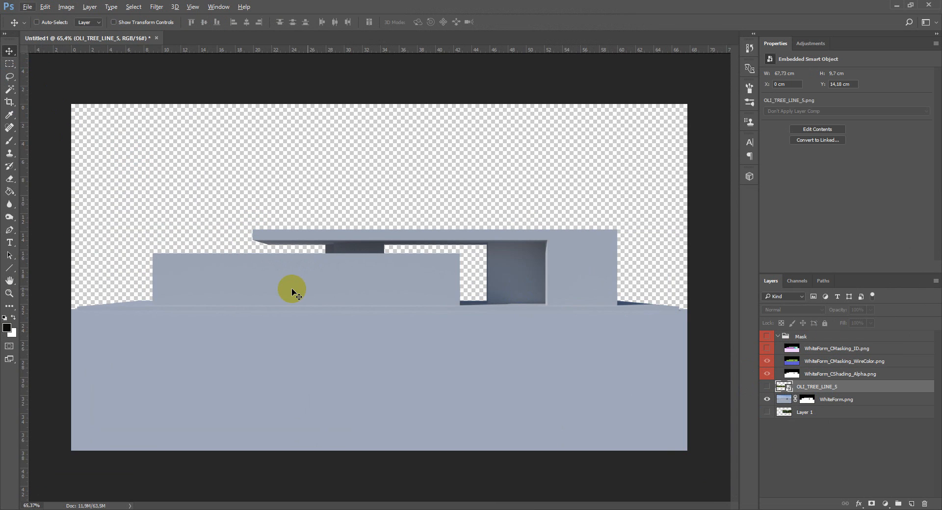
pyautogui.click(767, 386)
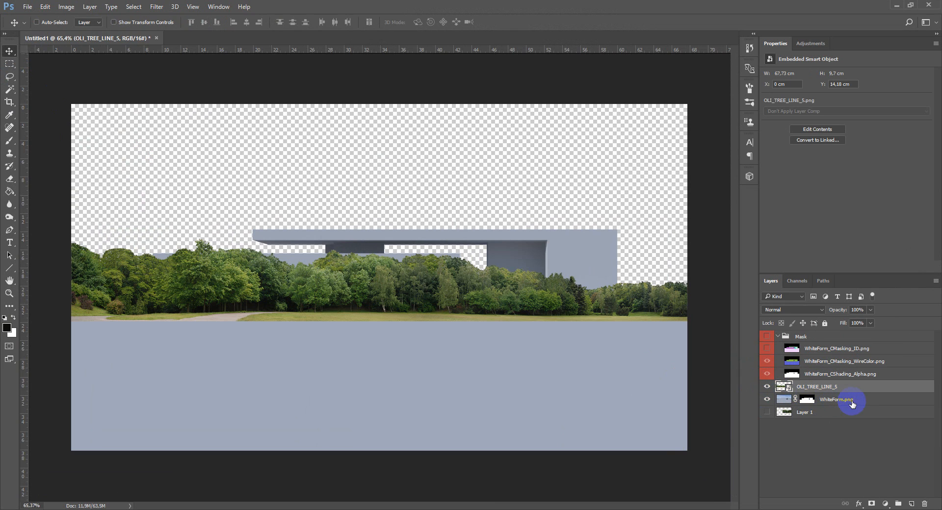
pyautogui.moveTo(847, 388); pyautogui.dragTo(847, 406)
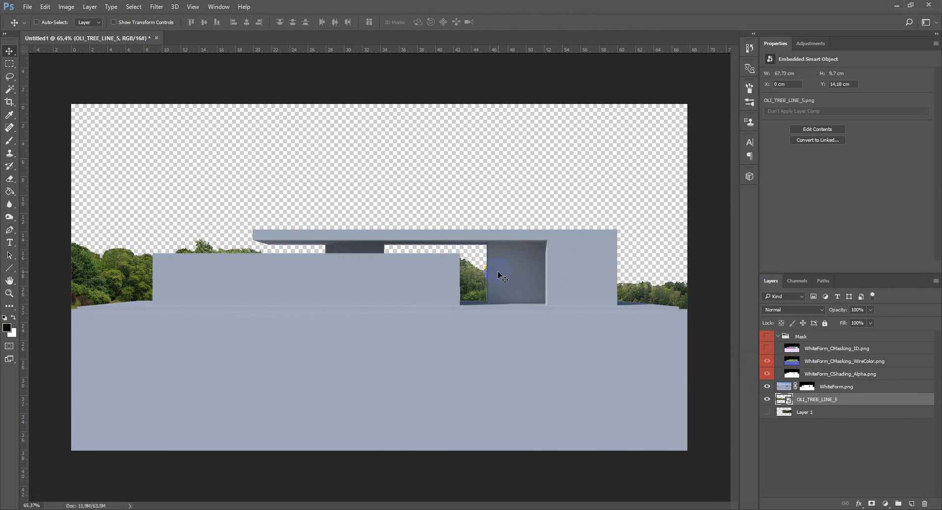
pyautogui.hotkey('ctrl', 't')
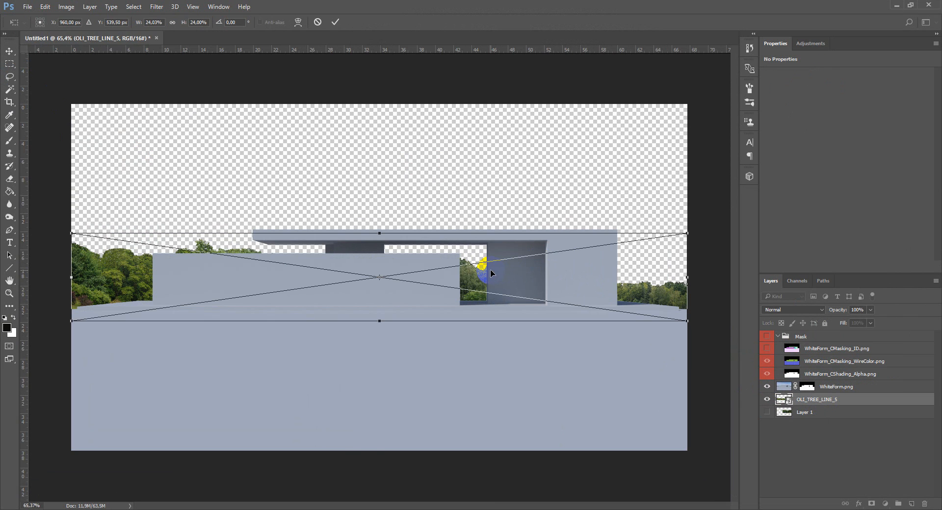
# Flip the OLI_TREE_LINE_5 tree layer horizontally from the transform menu.
pyautogui.rightClick(479, 280)
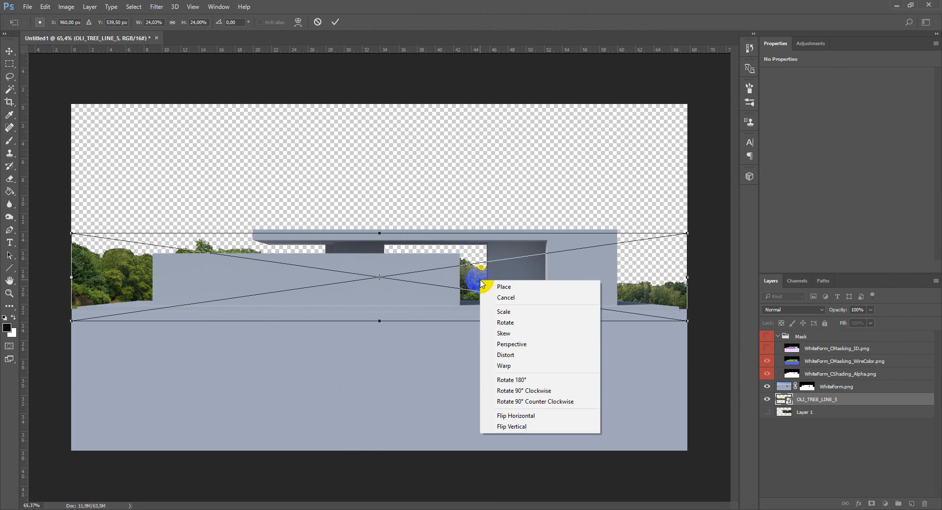
pyautogui.click(528, 418)
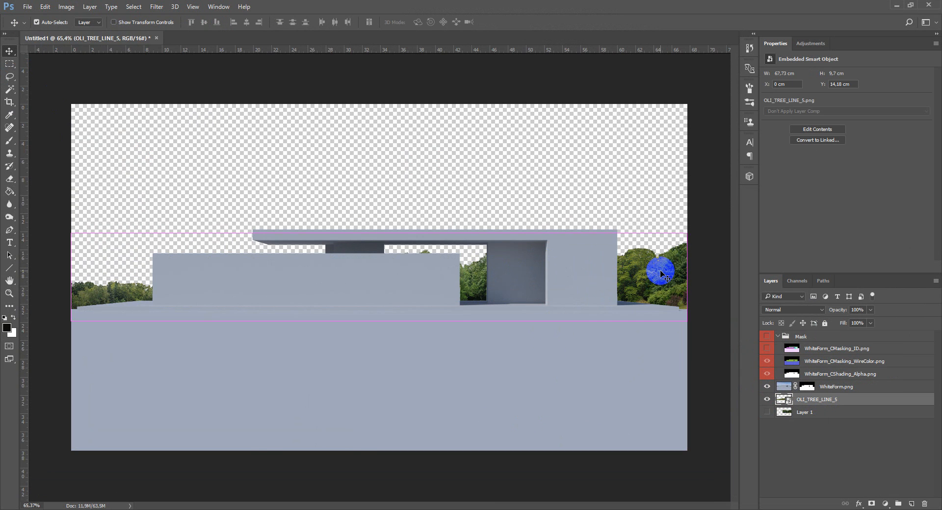
# Scale the tree line up in two Free Transform passes, raising it above the building after each.
pyautogui.hotkey('ctrl', 't')
pyautogui.scroll(-1, 661, 274)
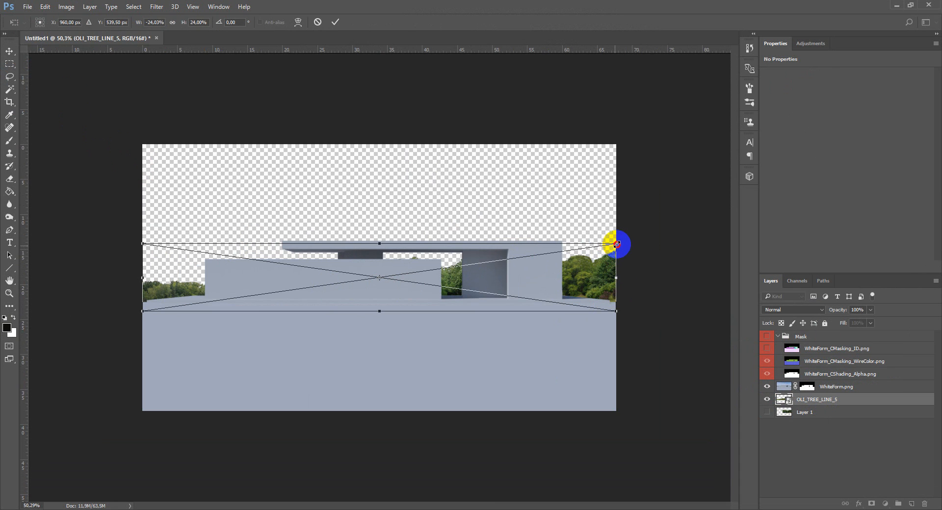
pyautogui.moveTo(614, 242)
pyautogui.mouseDown()
pyautogui.moveTo(720, 168)
pyautogui.moveTo(699, 176)
pyautogui.mouseUp()
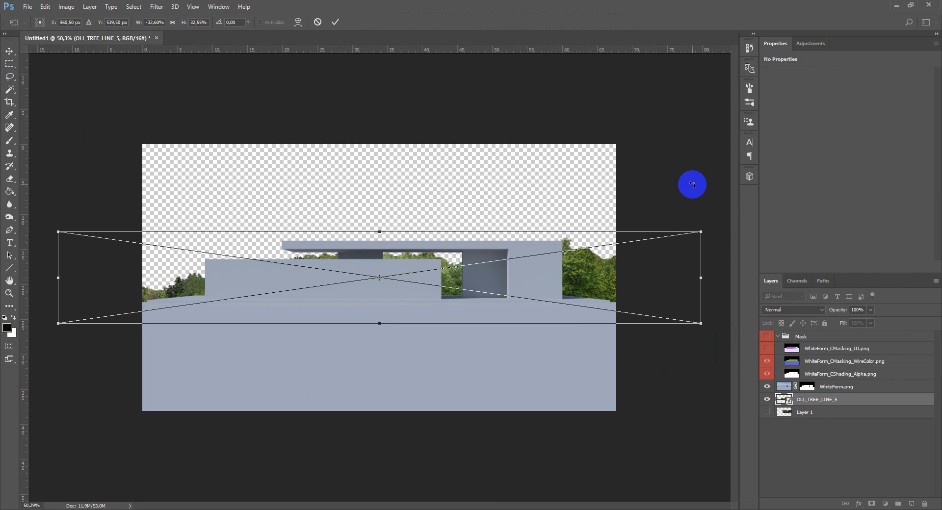
pyautogui.press('Return')
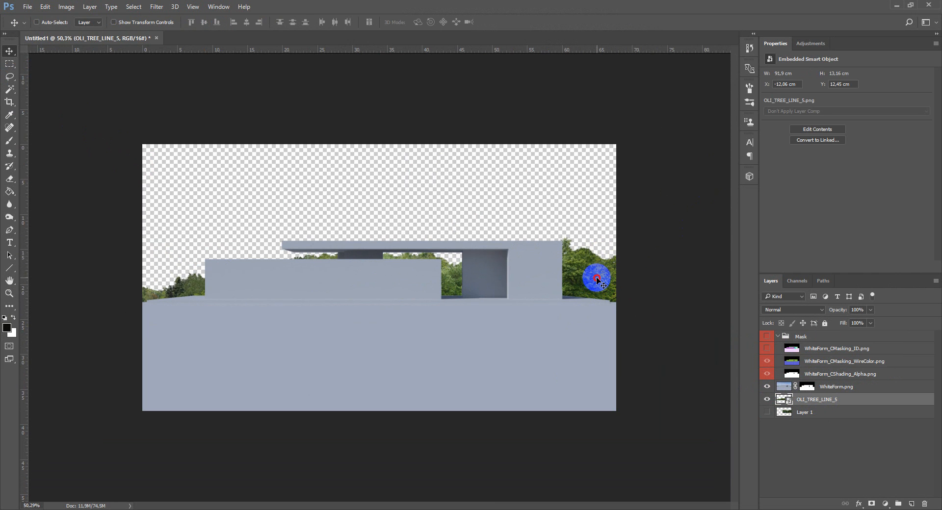
pyautogui.moveTo(598, 279); pyautogui.dragTo(596, 261)
pyautogui.scroll(2, 611, 287)
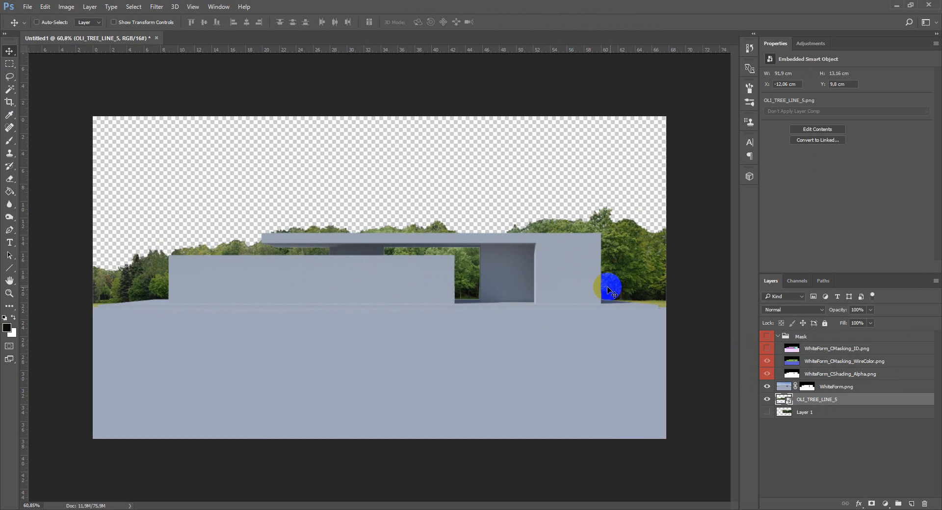
pyautogui.scroll(-2, 611, 287)
pyautogui.hotkey('ctrl', 't')
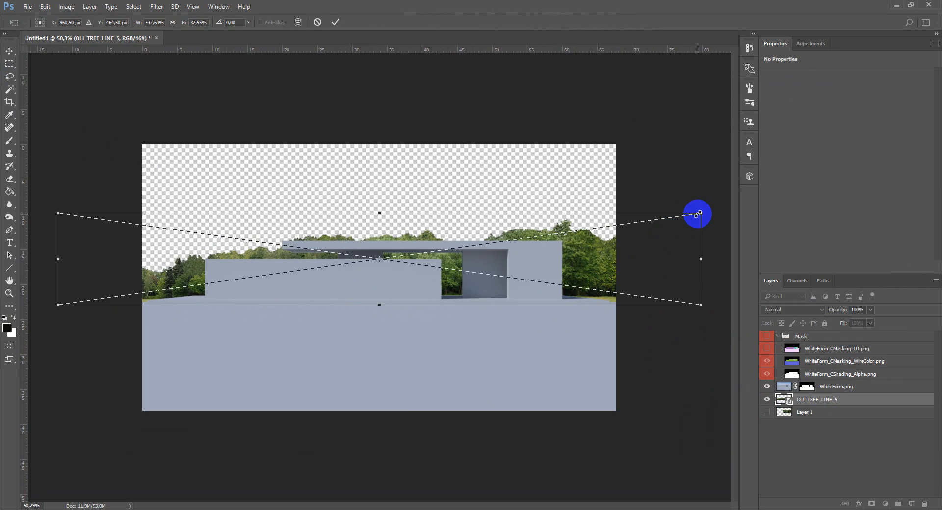
pyautogui.moveTo(697, 215); pyautogui.dragTo(731, 202)
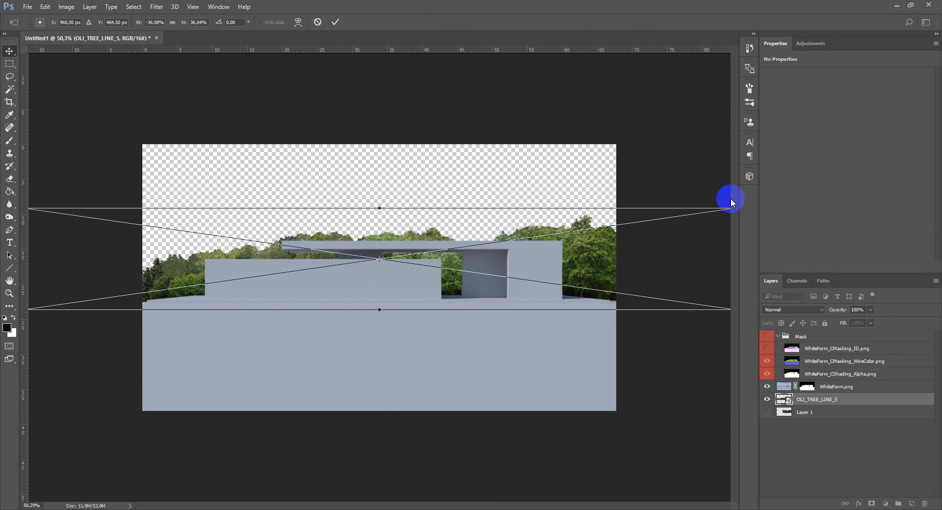
pyautogui.press('Return')
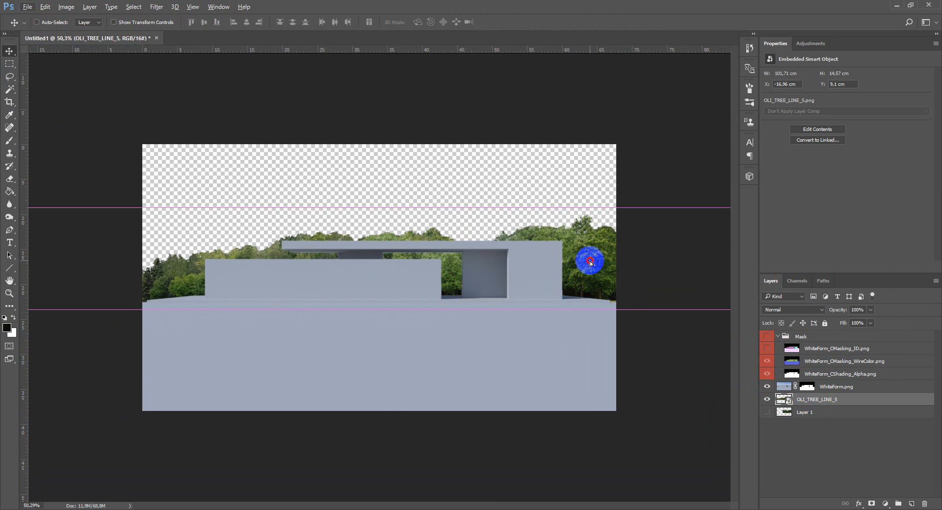
pyautogui.moveTo(587, 278); pyautogui.dragTo(589, 265)
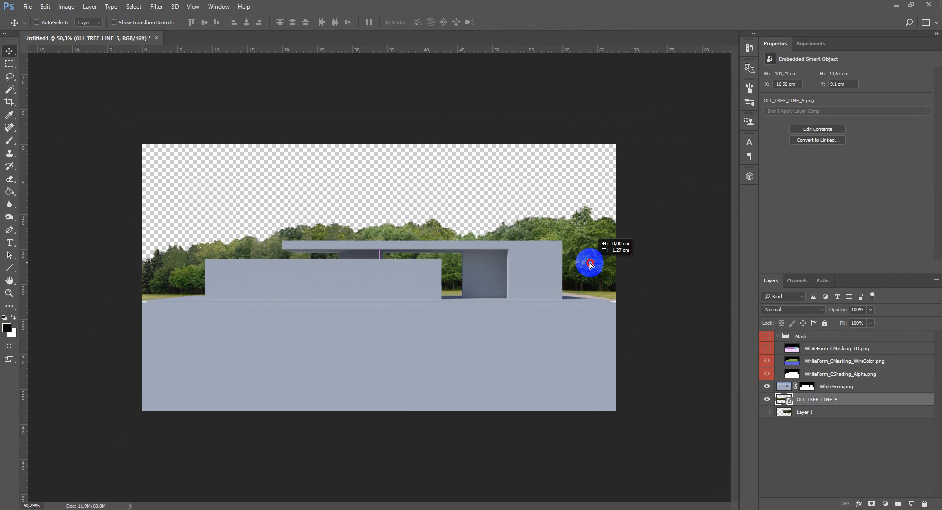
pyautogui.scroll(-1, 590, 269)
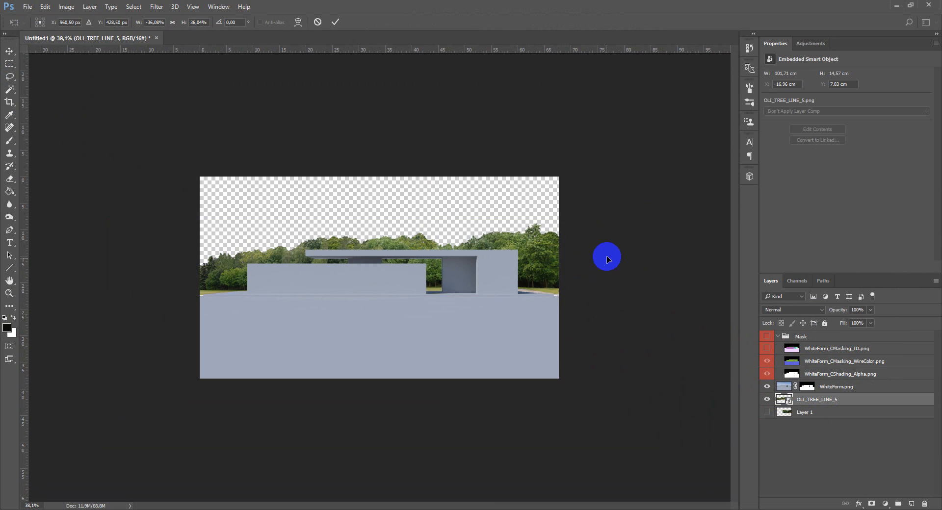
# Enlarge the tree line beyond the canvas edges, shift it left and nudge it slightly upward.
pyautogui.hotkey('ctrl', 't')
pyautogui.moveTo(656, 215); pyautogui.dragTo(684, 201)
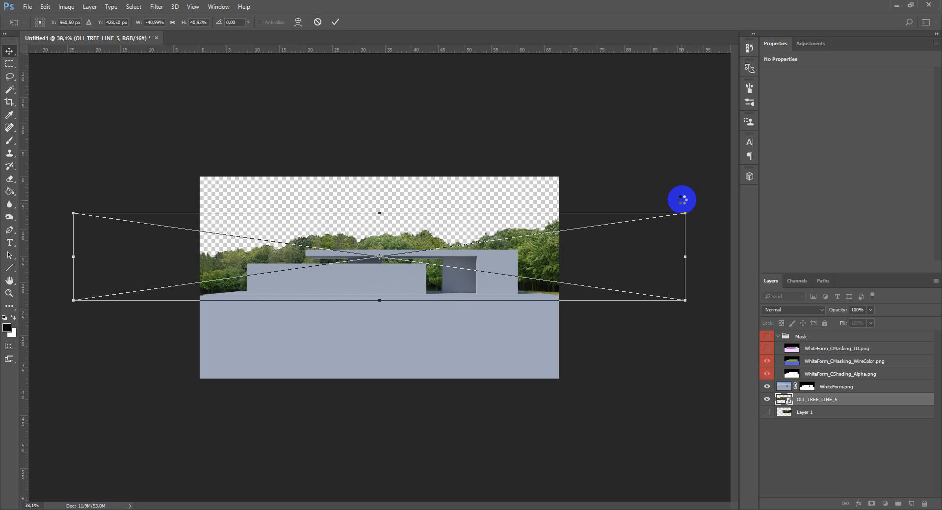
pyautogui.press('Return')
pyautogui.moveTo(549, 266)
pyautogui.mouseDown()
pyautogui.moveTo(509, 266)
pyautogui.moveTo(519, 266)
pyautogui.mouseUp()
pyautogui.press('Up')
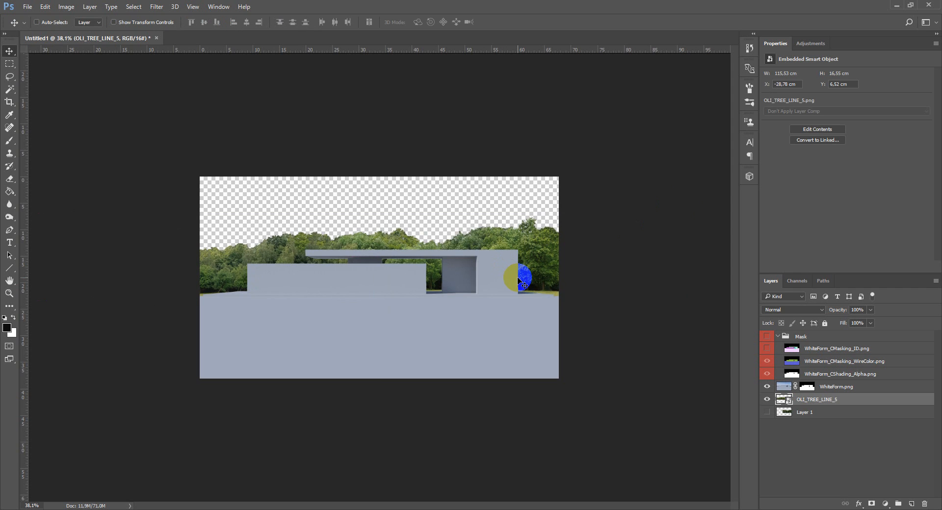
pyautogui.press('Up')
pyautogui.press('Up')
pyautogui.press('Up')
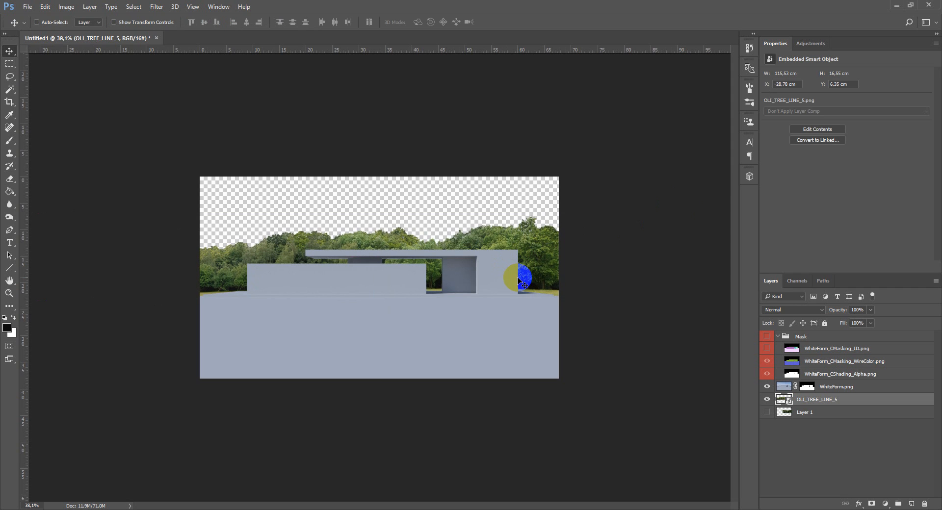
pyautogui.press('c')
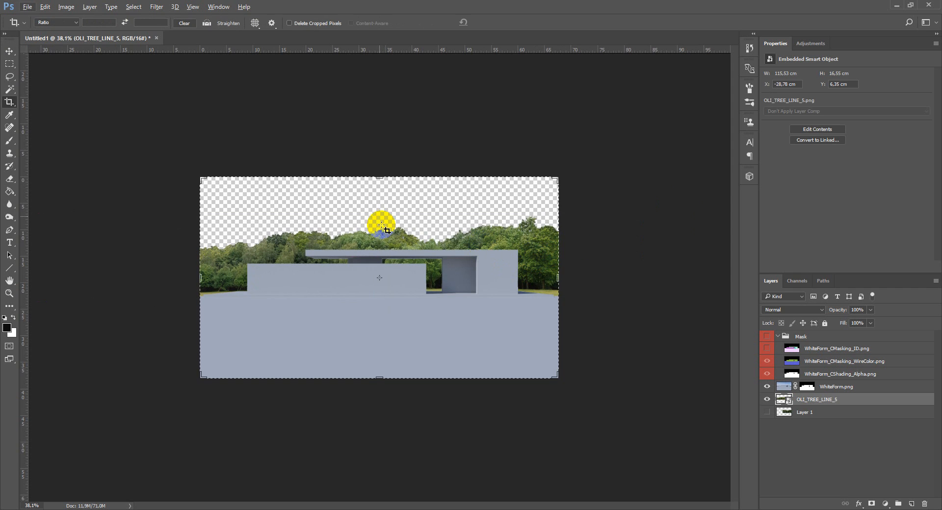
# Crop the canvas upward into a square frame, leaving empty sky above the trees.
pyautogui.moveTo(379, 177); pyautogui.dragTo(384, 112)
pyautogui.press('Return')
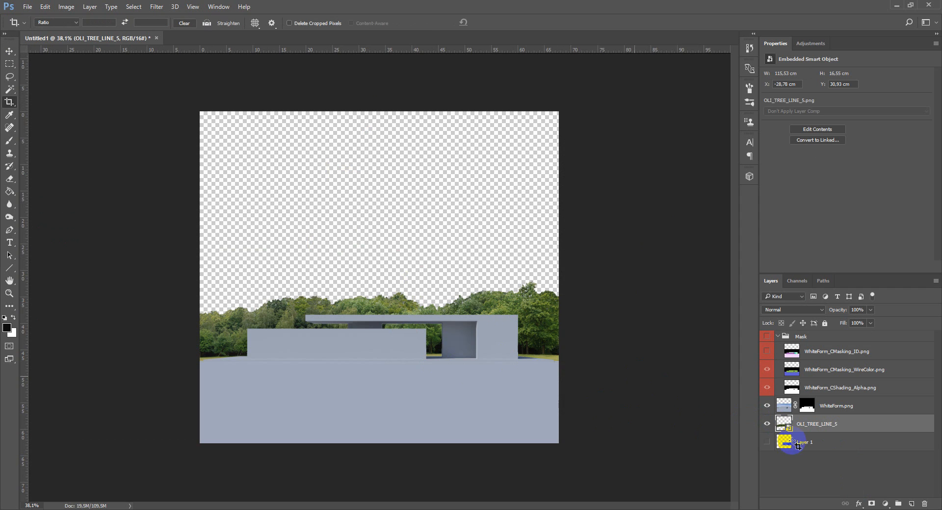
pyautogui.press('v')
pyautogui.scroll(1, 390, 316)
pyautogui.scroll(1, 467, 406)
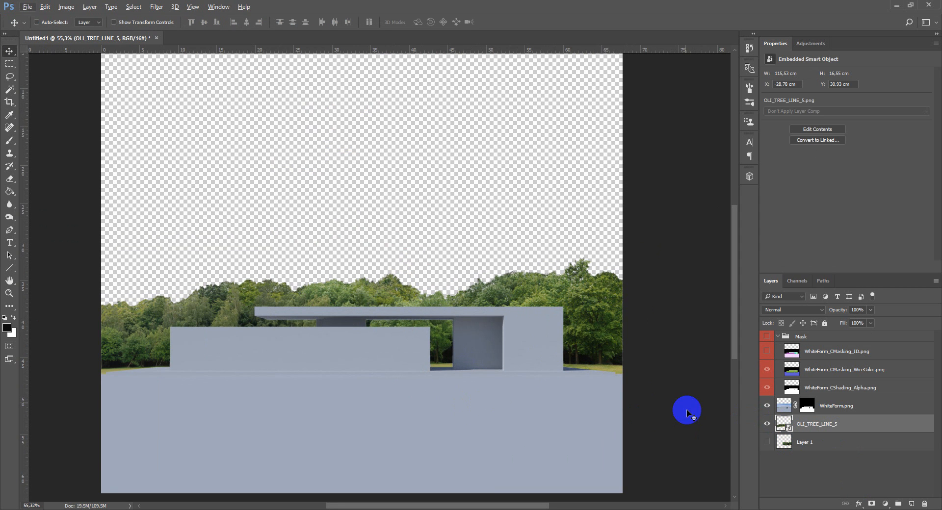
# Enlarge the tree line from its centre to span the square canvas and raise it higher behind the building.
pyautogui.hotkey('ctrl', 't')
pyautogui.scroll(-2, 625, 324)
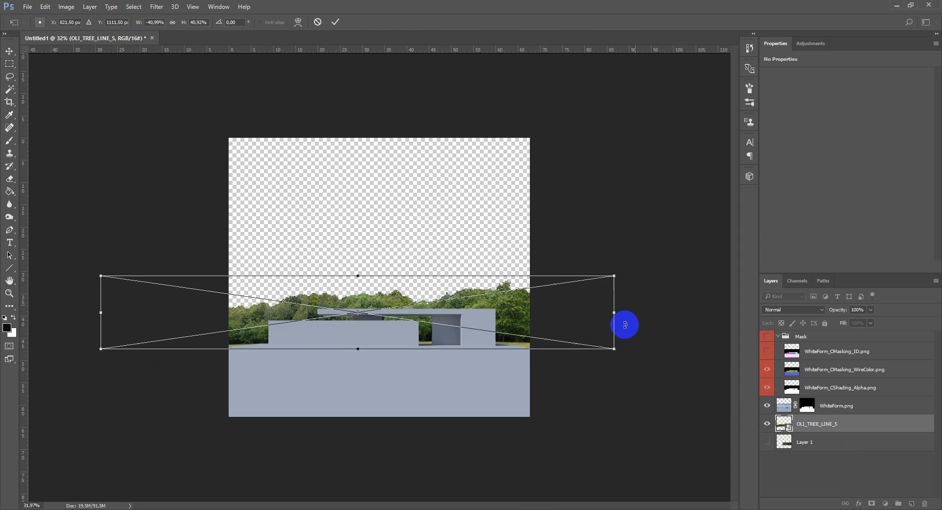
pyautogui.moveTo(613, 276); pyautogui.dragTo(639, 255)
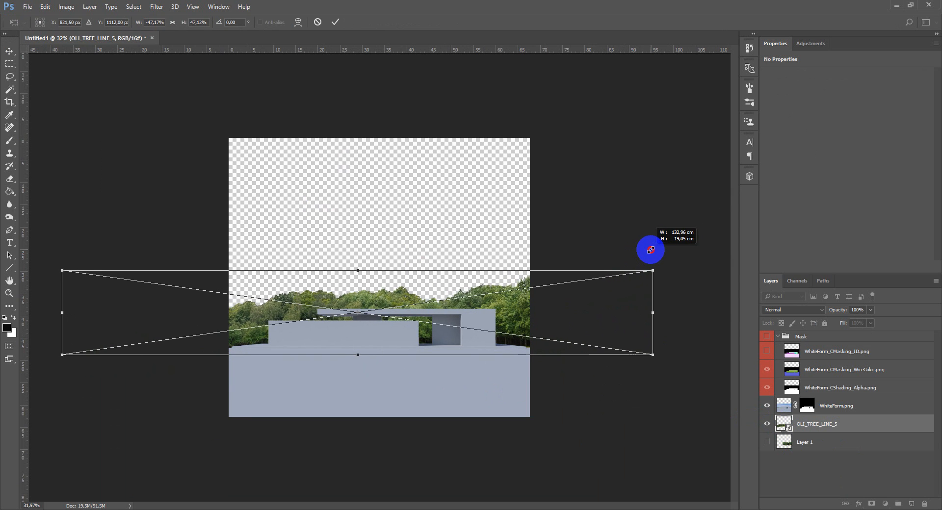
pyautogui.moveTo(639, 255); pyautogui.dragTo(666, 238)
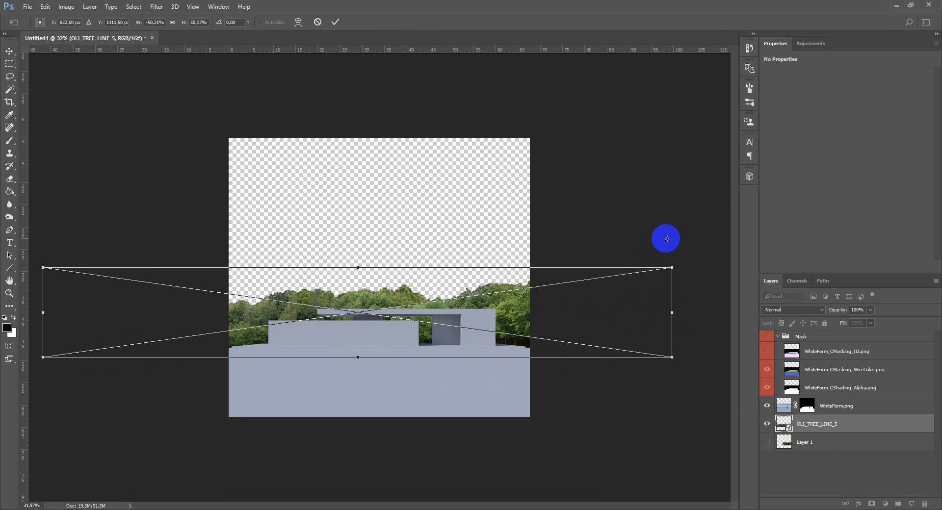
pyautogui.press('Return')
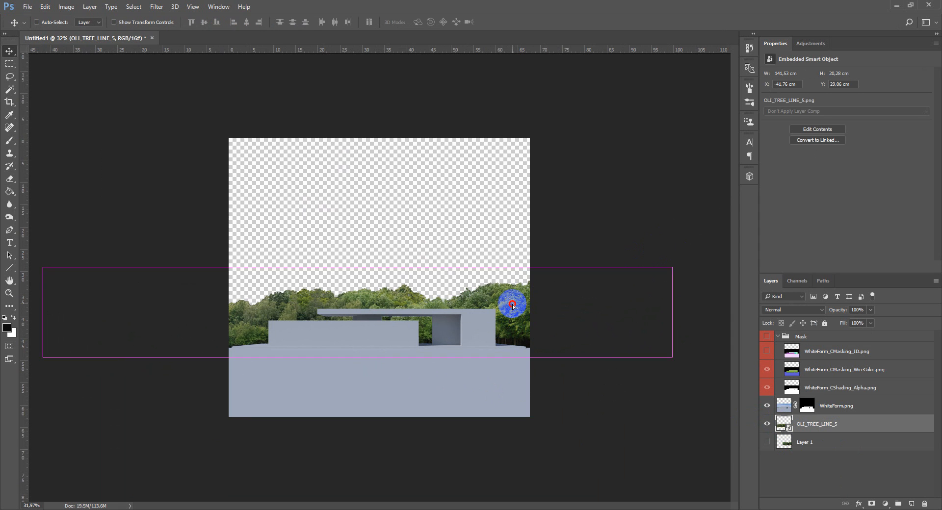
pyautogui.moveTo(510, 317); pyautogui.dragTo(515, 307)
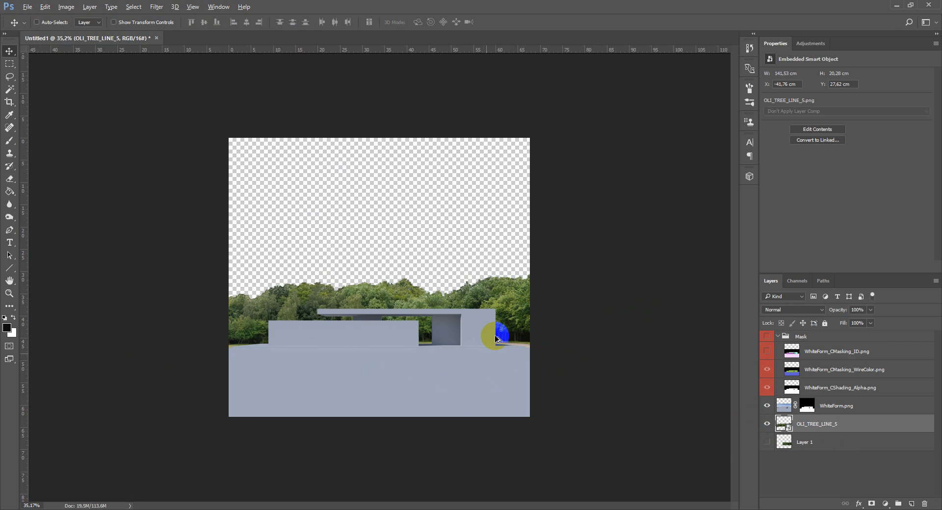
pyautogui.scroll(3, 492, 336)
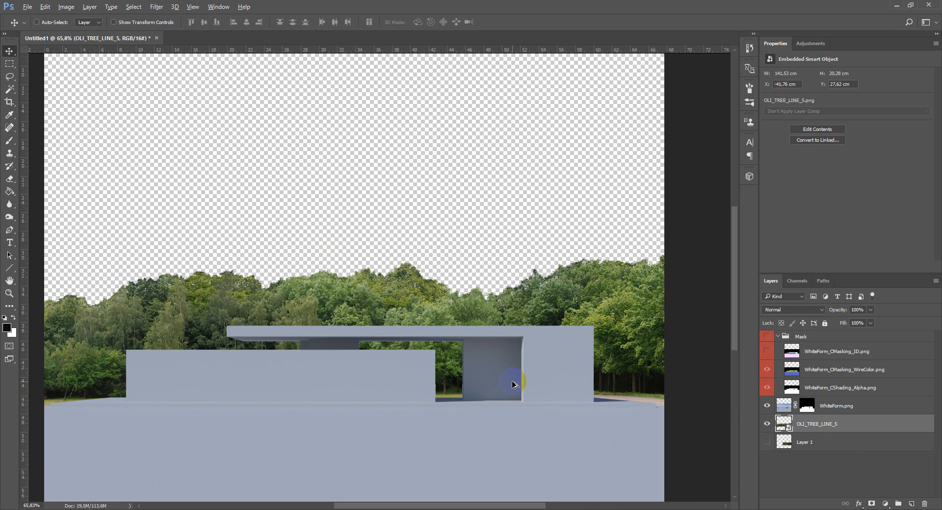
pyautogui.scroll(-2, 513, 383)
pyautogui.scroll(-2, 513, 383)
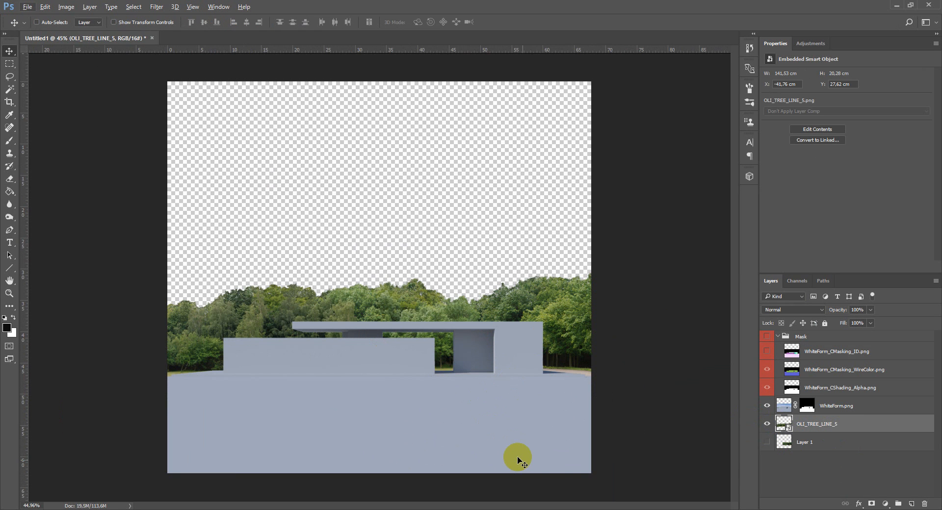
pyautogui.click(557, 478)
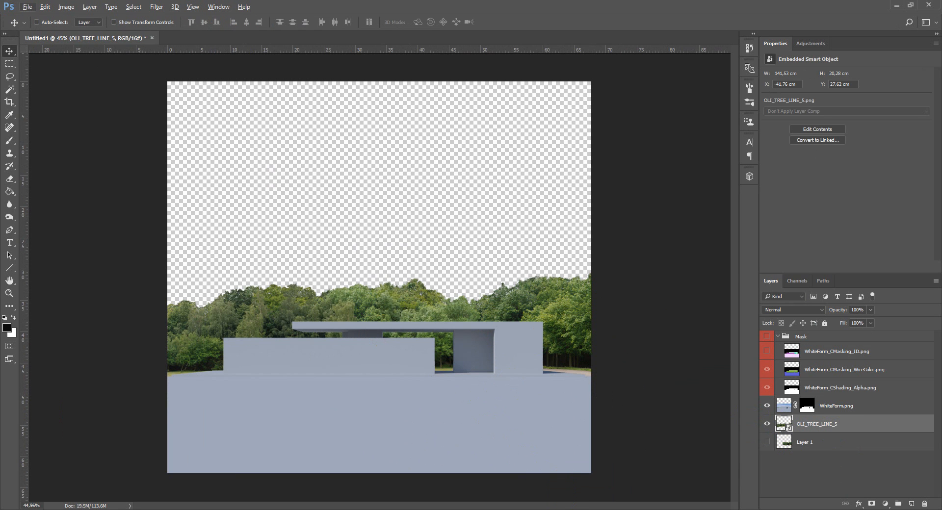